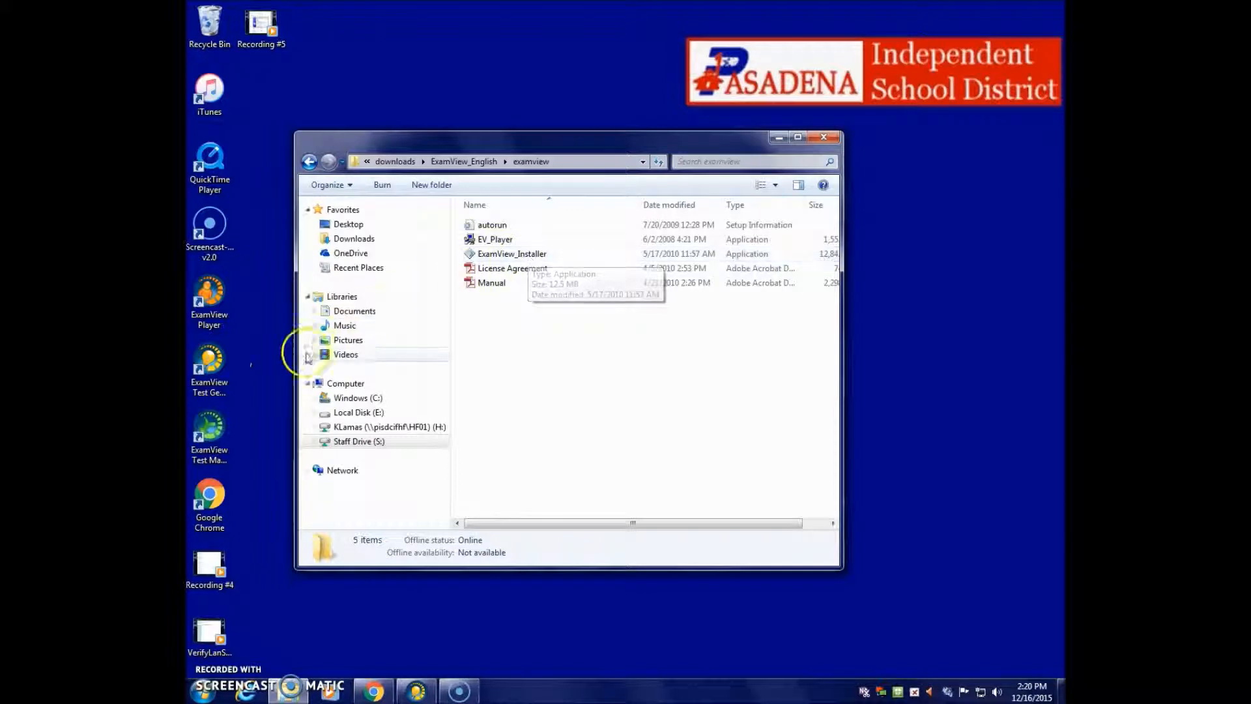
Step: Close the examview folder window and switch to ExamView Test Builder with the 6 Weeks Test
left_click(823, 138)
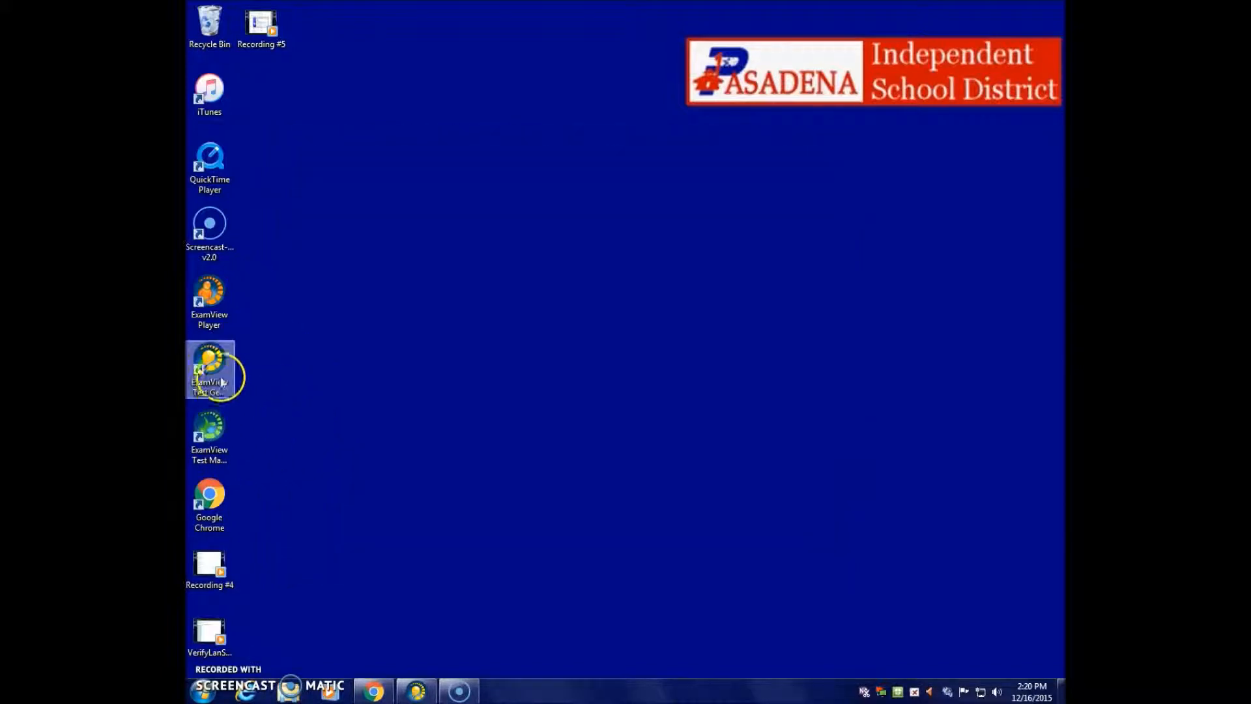
left_click(416, 691)
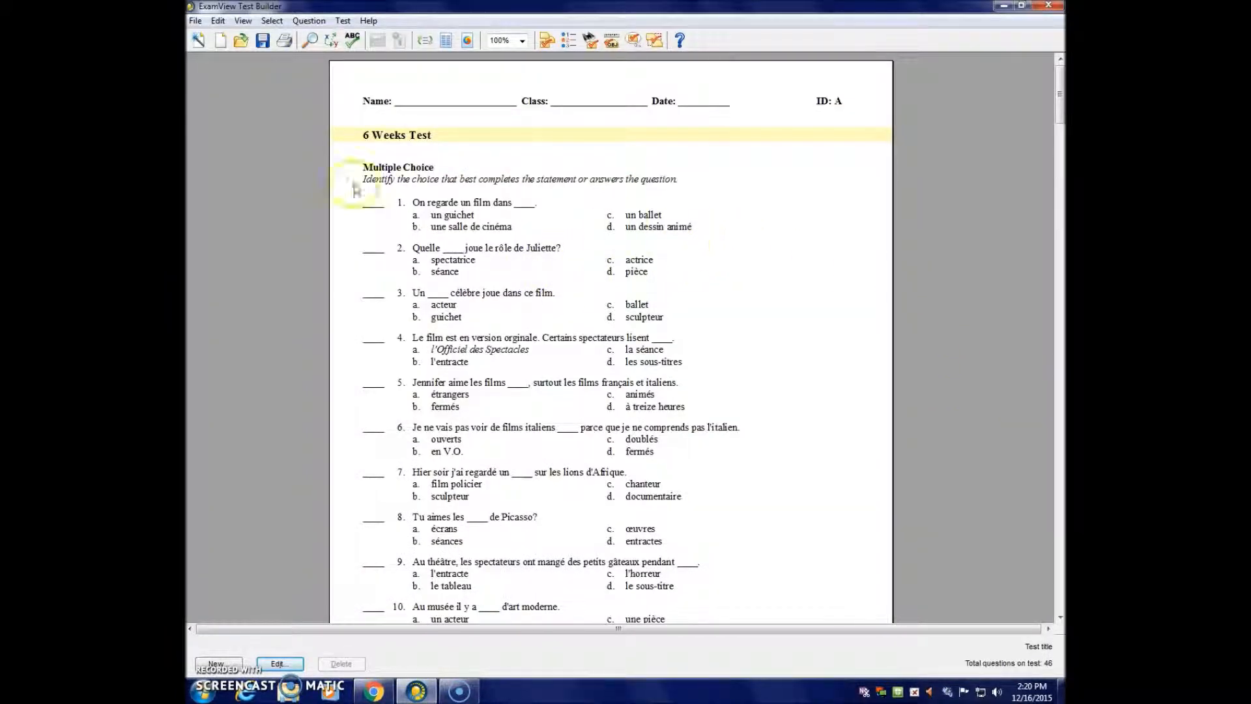
left_click(198, 40)
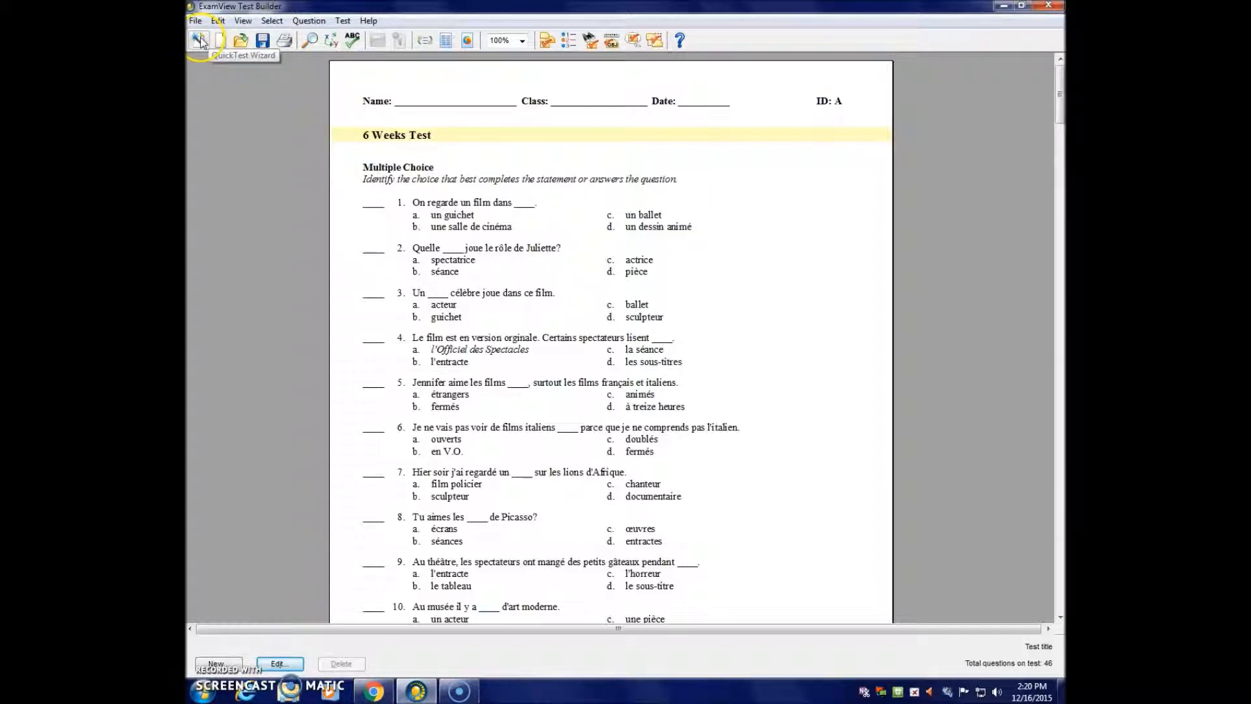
left_click(376, 142)
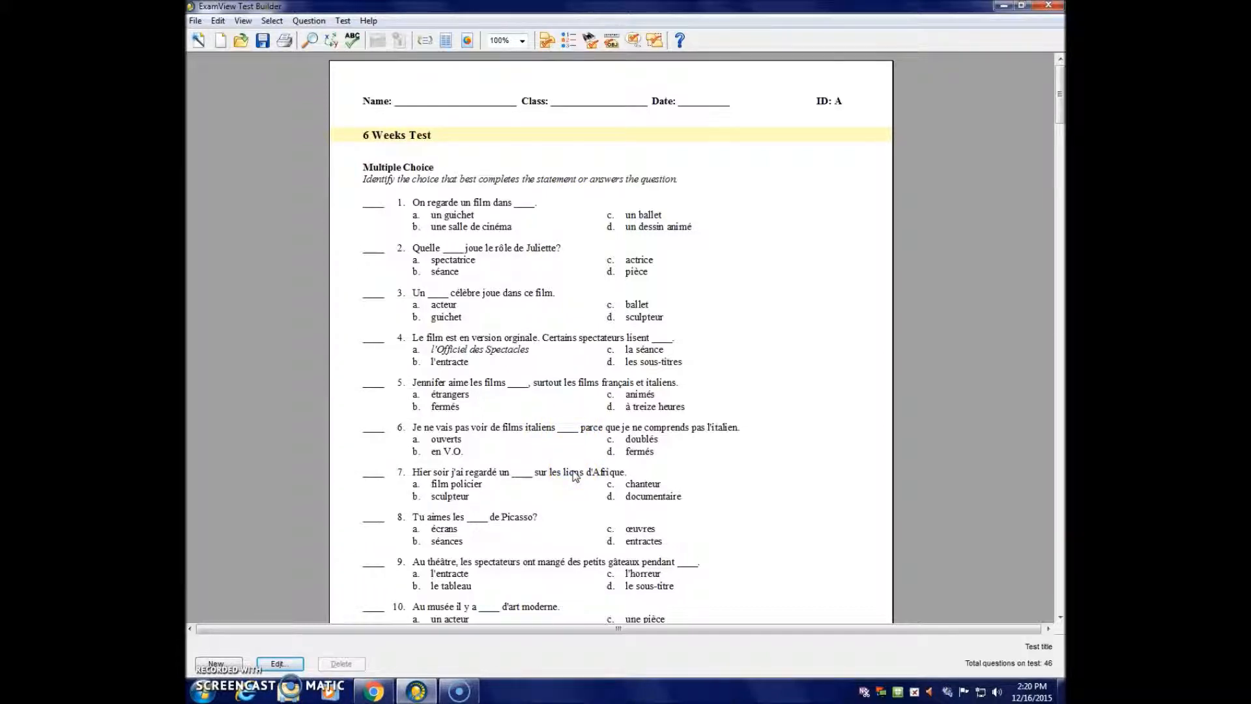
left_click(198, 44)
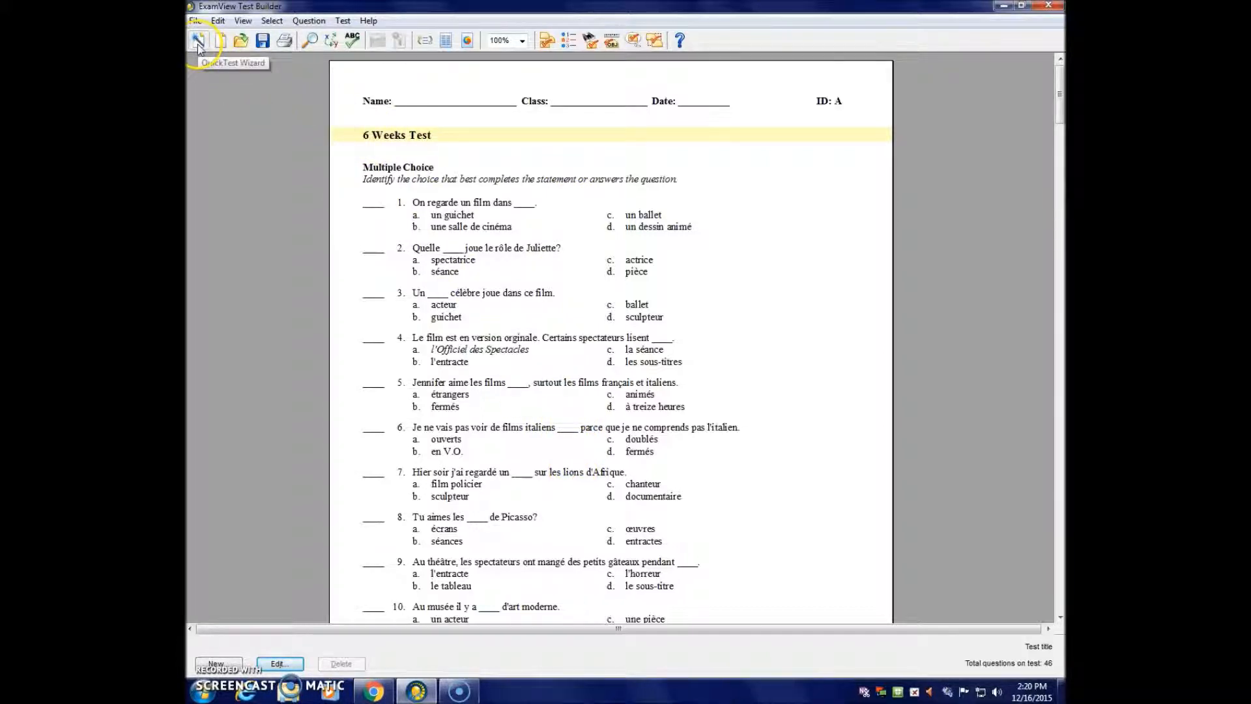
Step: Export the test in Blackboard 7.1+ format to the BlackBoardTest folder with the file name 6WeeksTest
left_click(195, 20)
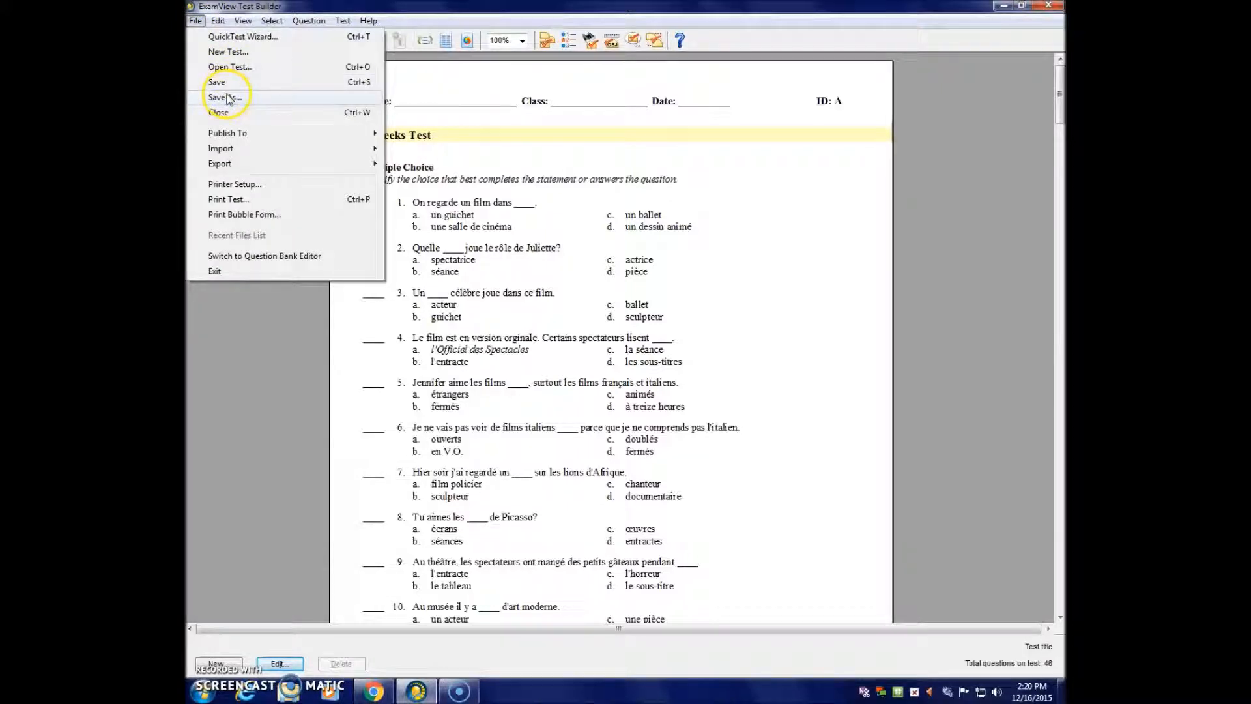
mouse_move(239, 170)
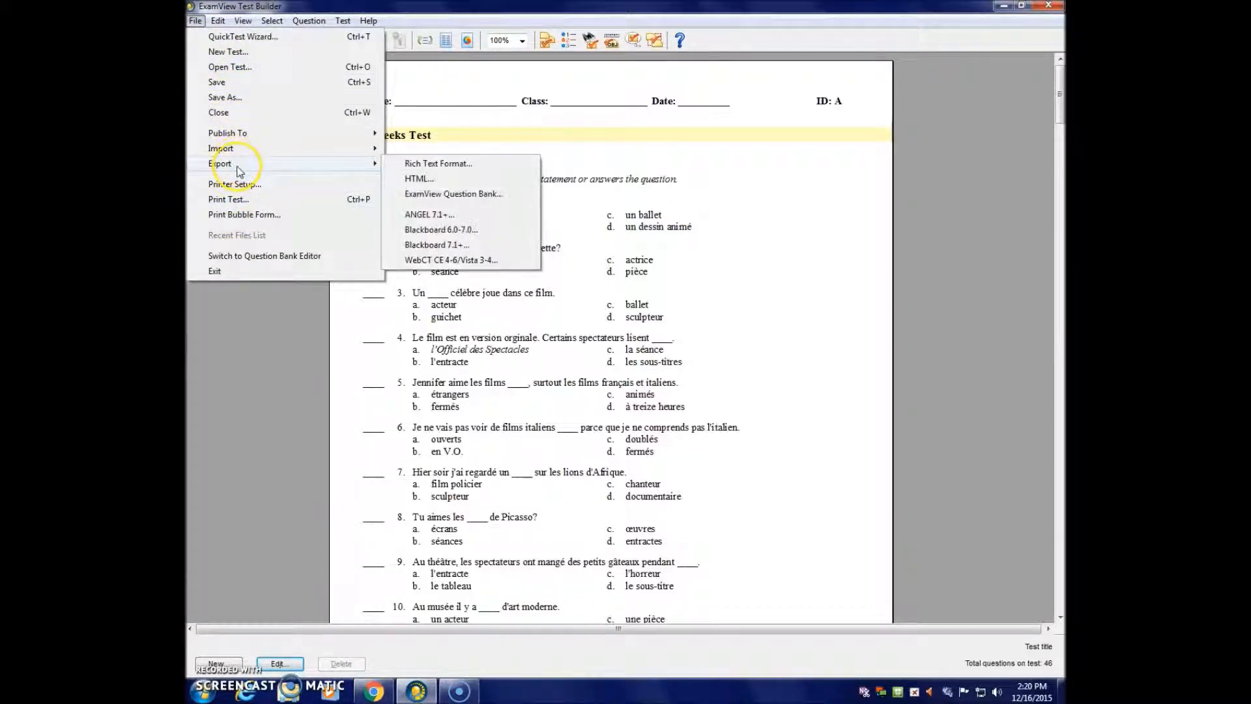
left_click(451, 249)
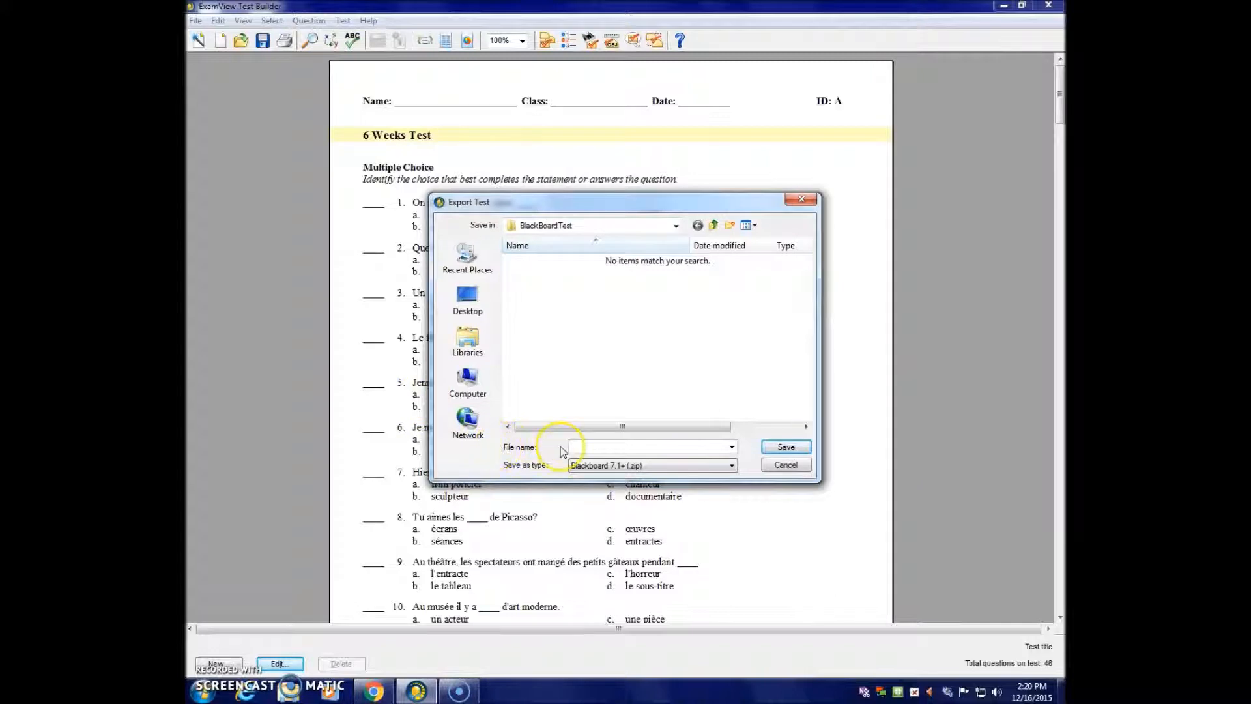
type("6WeeksTest")
left_click(782, 450)
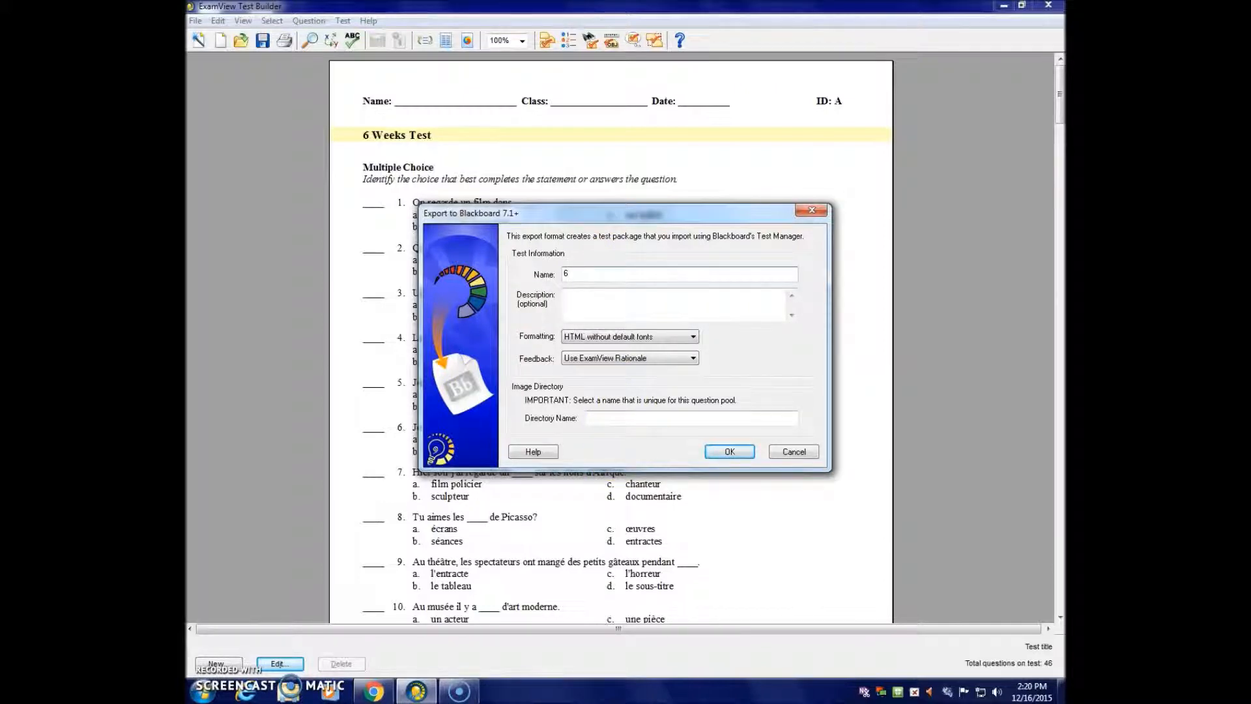
Step: Set both the test name and the image directory name to 6WeeksTest and complete the Blackboard export
type("ksTest")
left_click(621, 422)
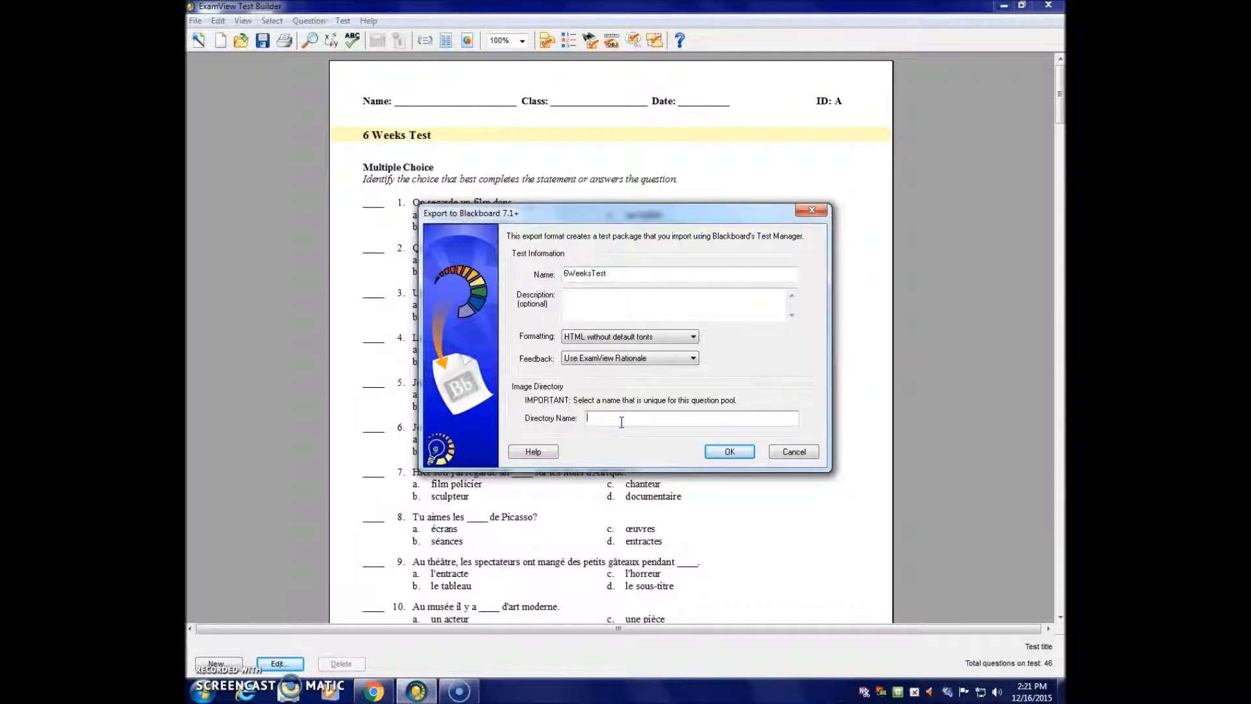
type("6WeeksTest")
left_click(732, 452)
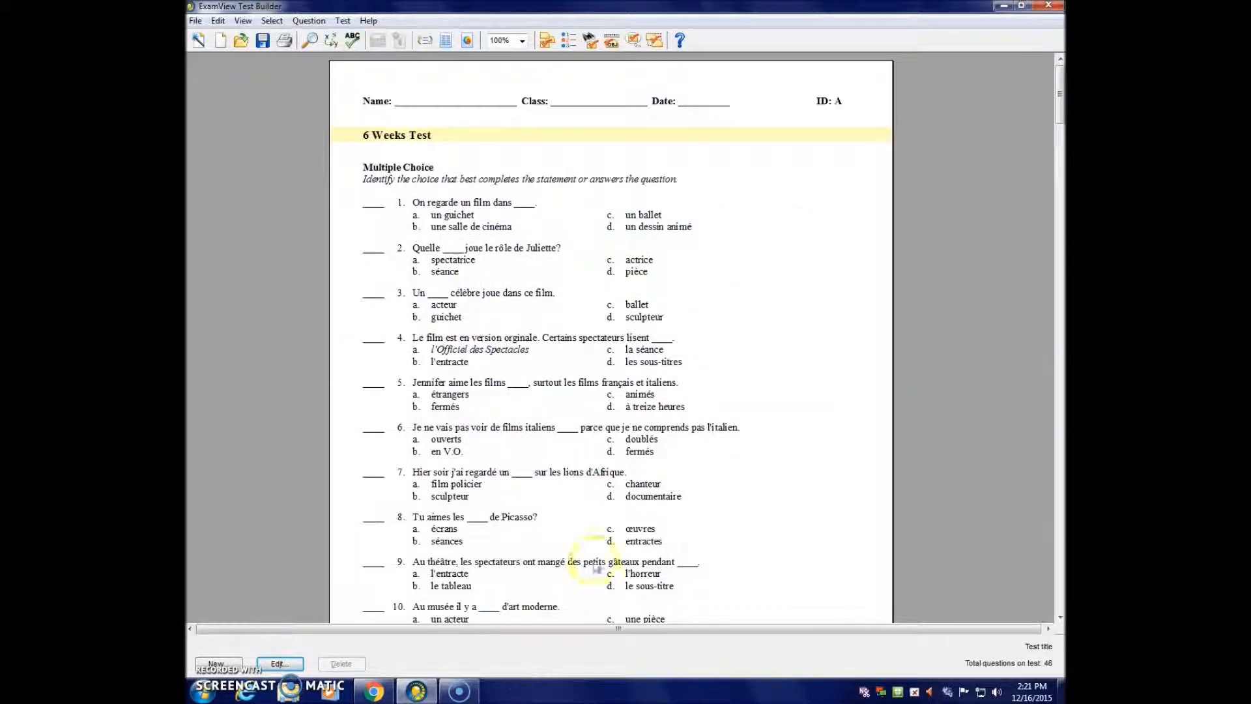
Step: Check the BlackBoardTest folder in the Documents library for the exported test file, and close the folder window
left_click(289, 692)
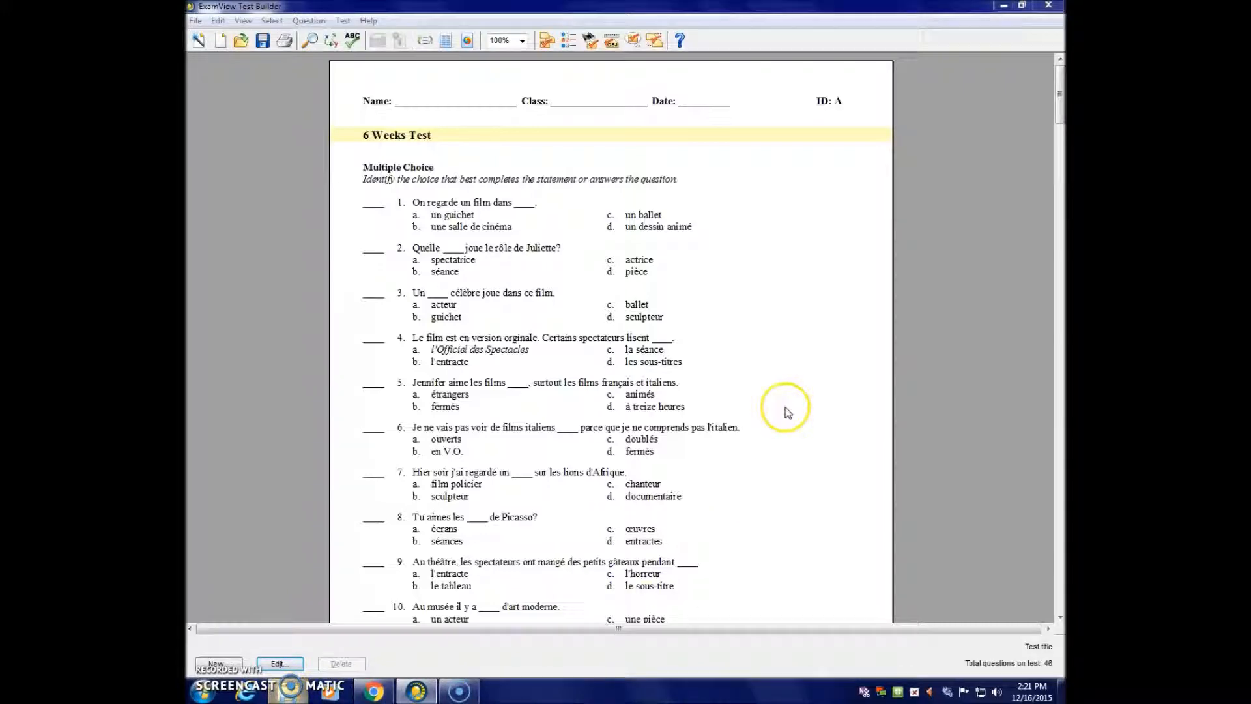
left_click(515, 265)
double_click(515, 266)
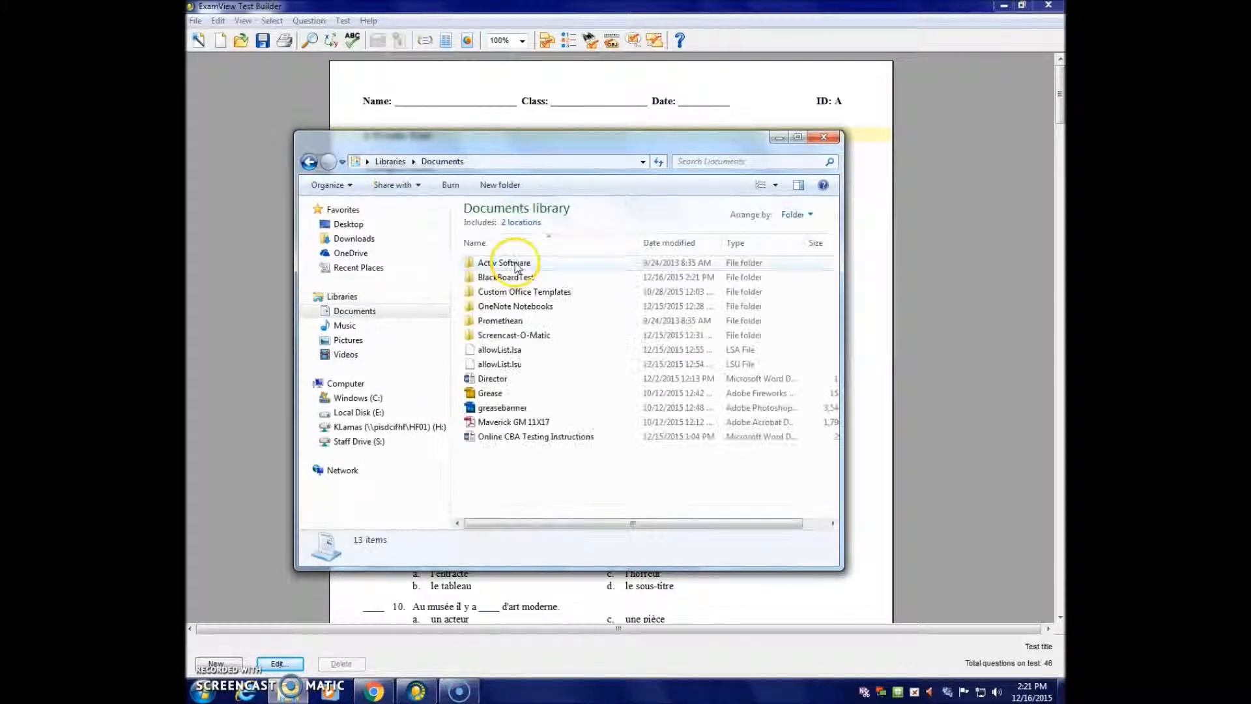
double_click(505, 280)
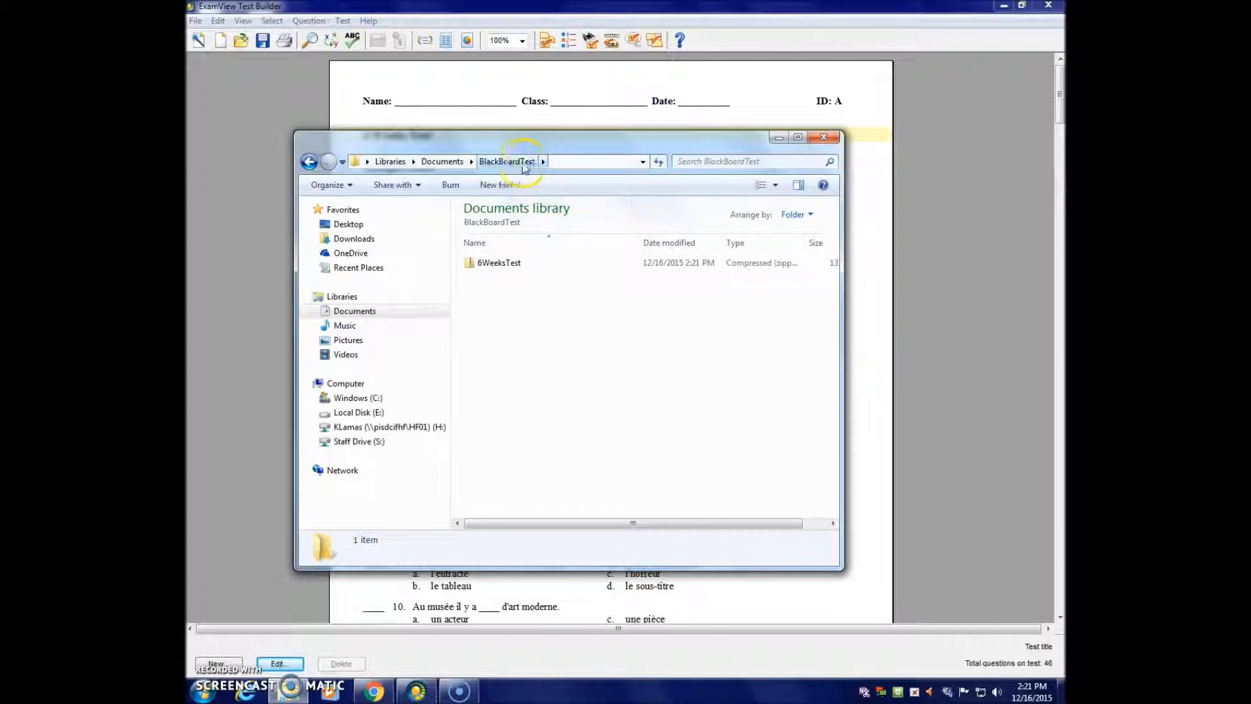
left_click(824, 137)
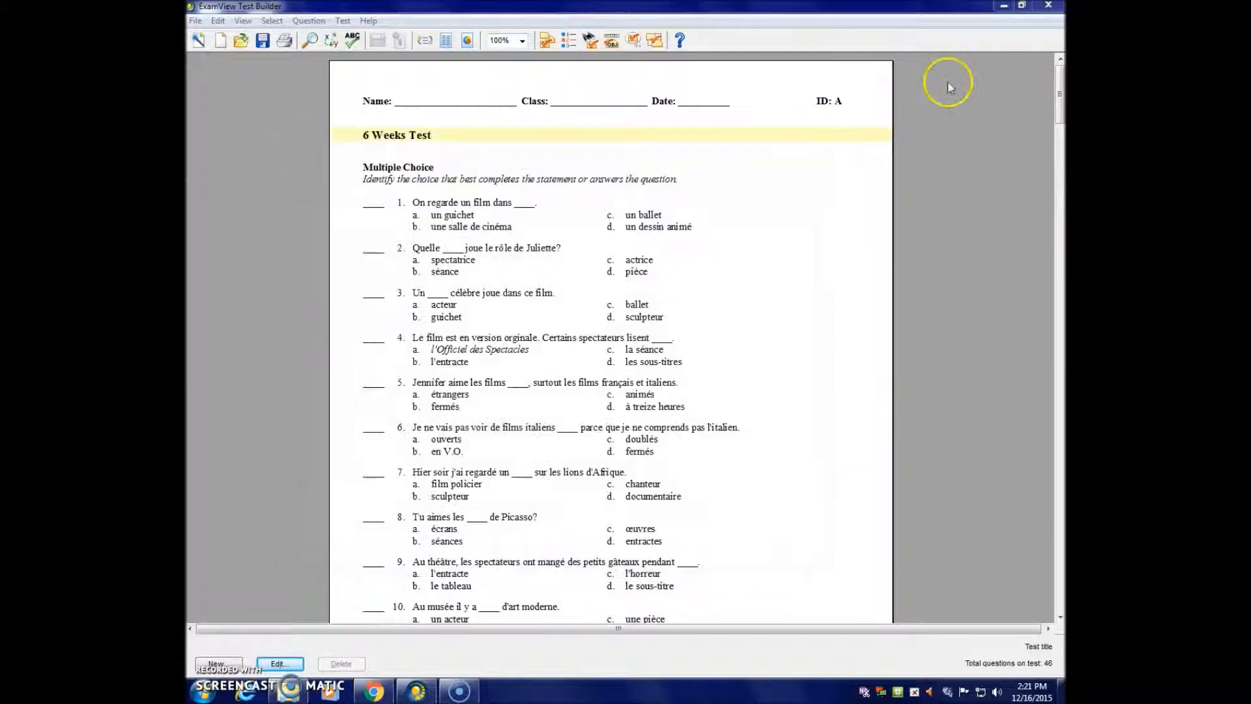
Step: Minimize ExamView, switch to Schoology in Chrome and open the Test101: Section 1 course
left_click(1007, 7)
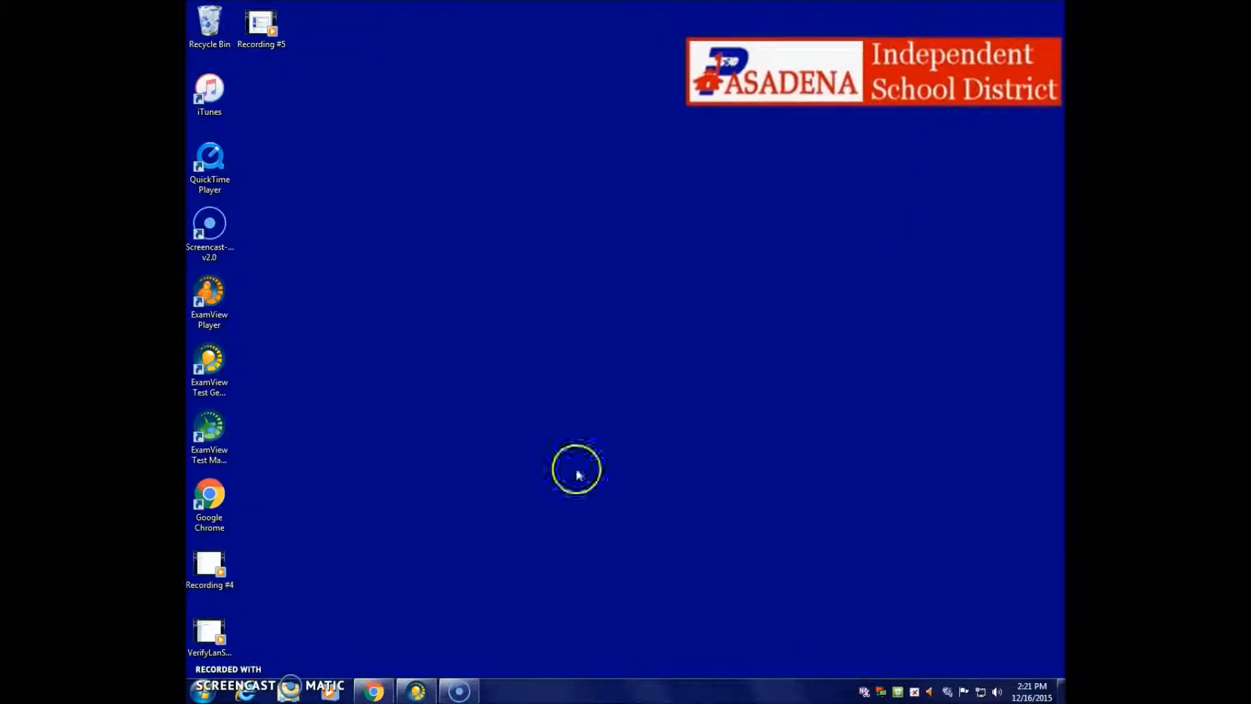
left_click(381, 696)
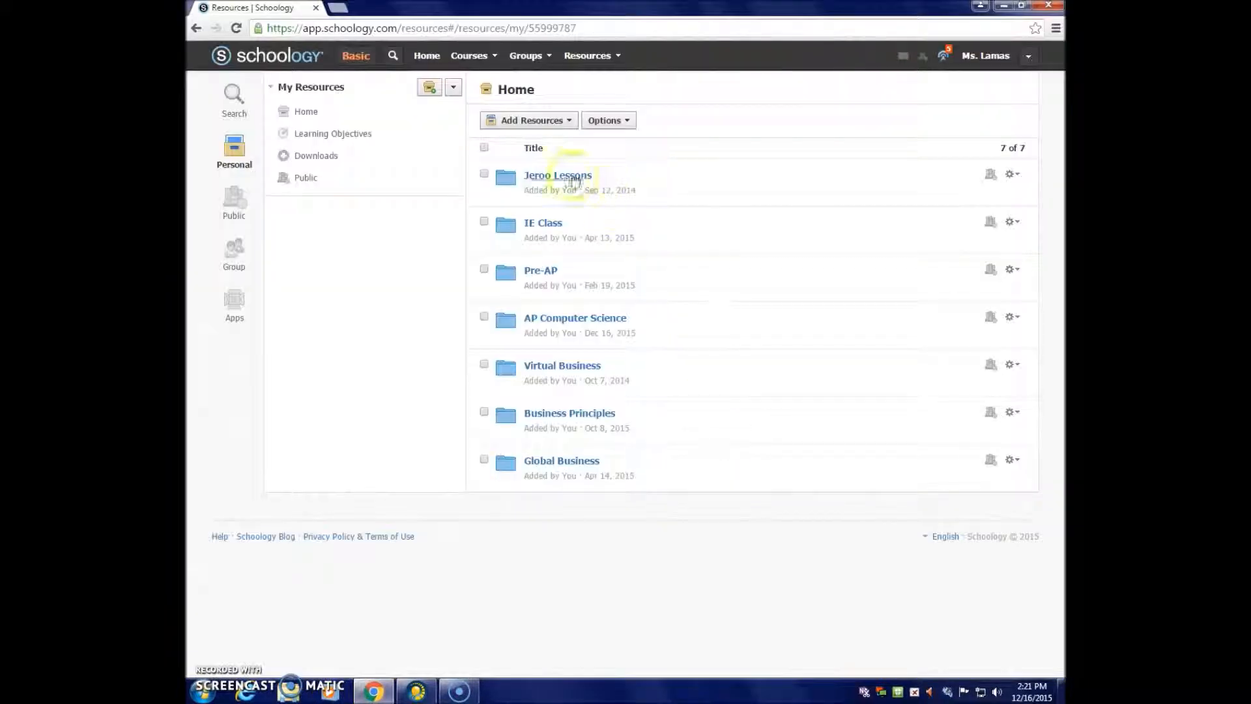
left_click(496, 58)
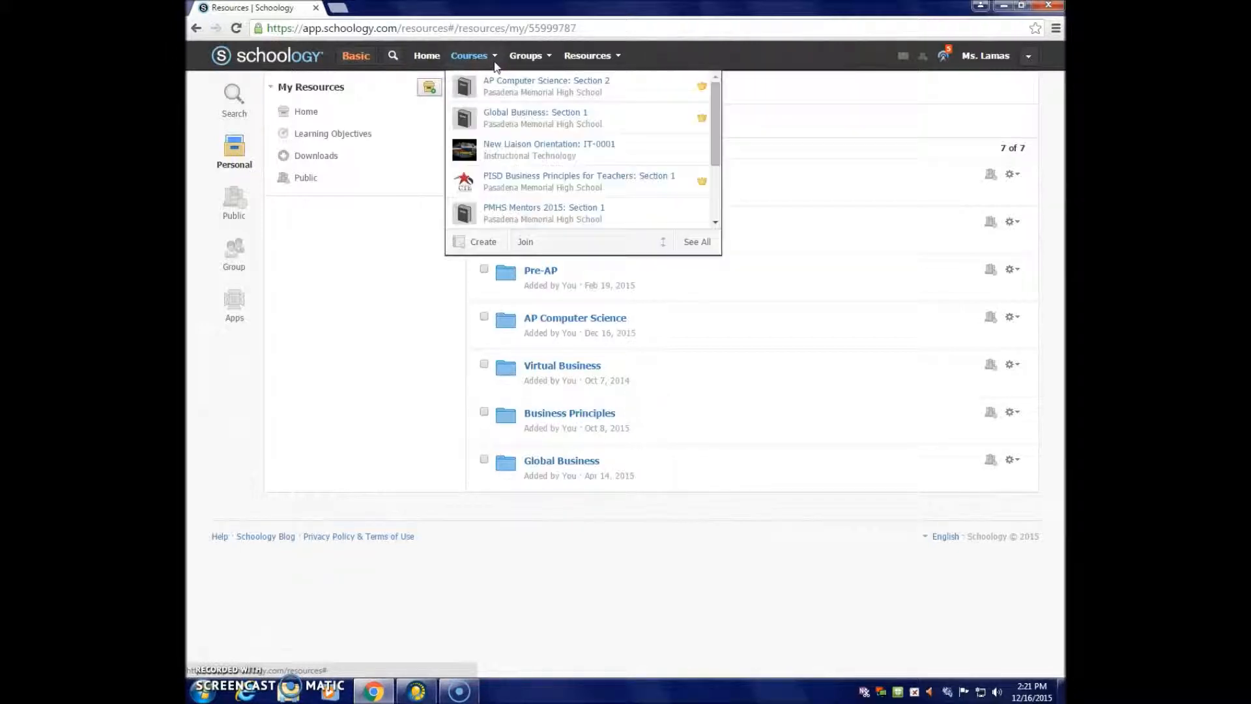
left_click(716, 123)
left_click_drag(719, 124, 717, 199)
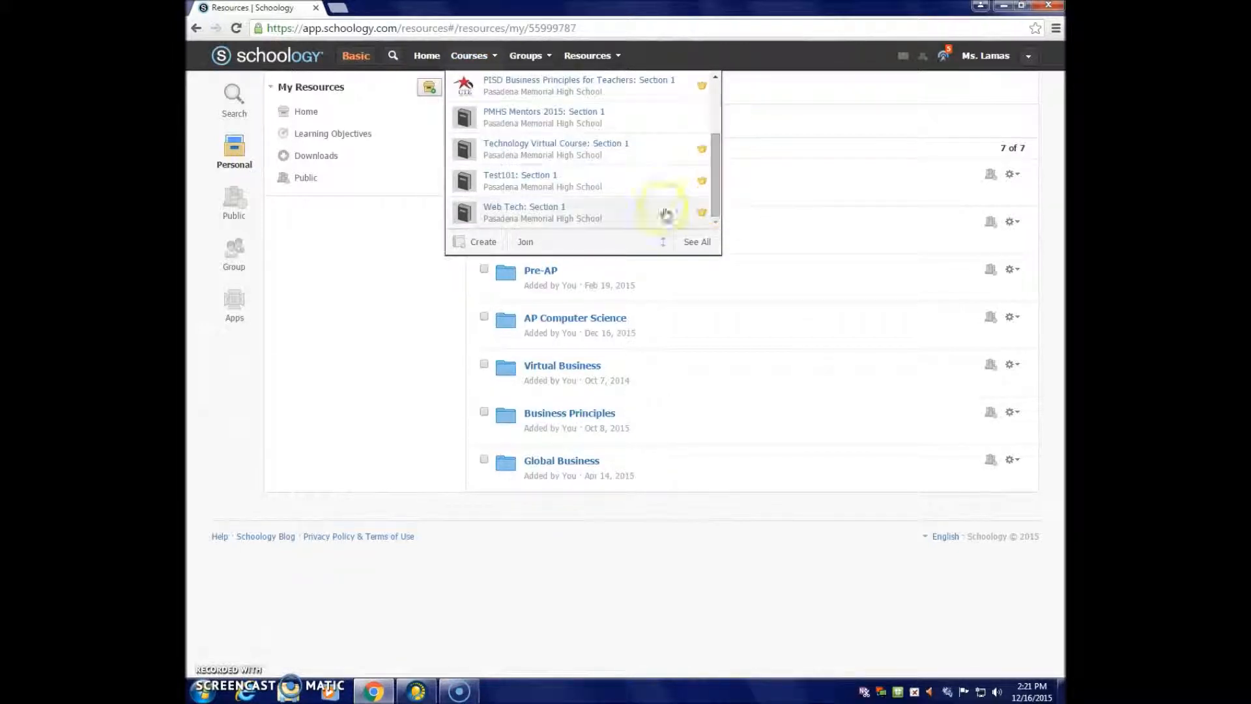
left_click(512, 181)
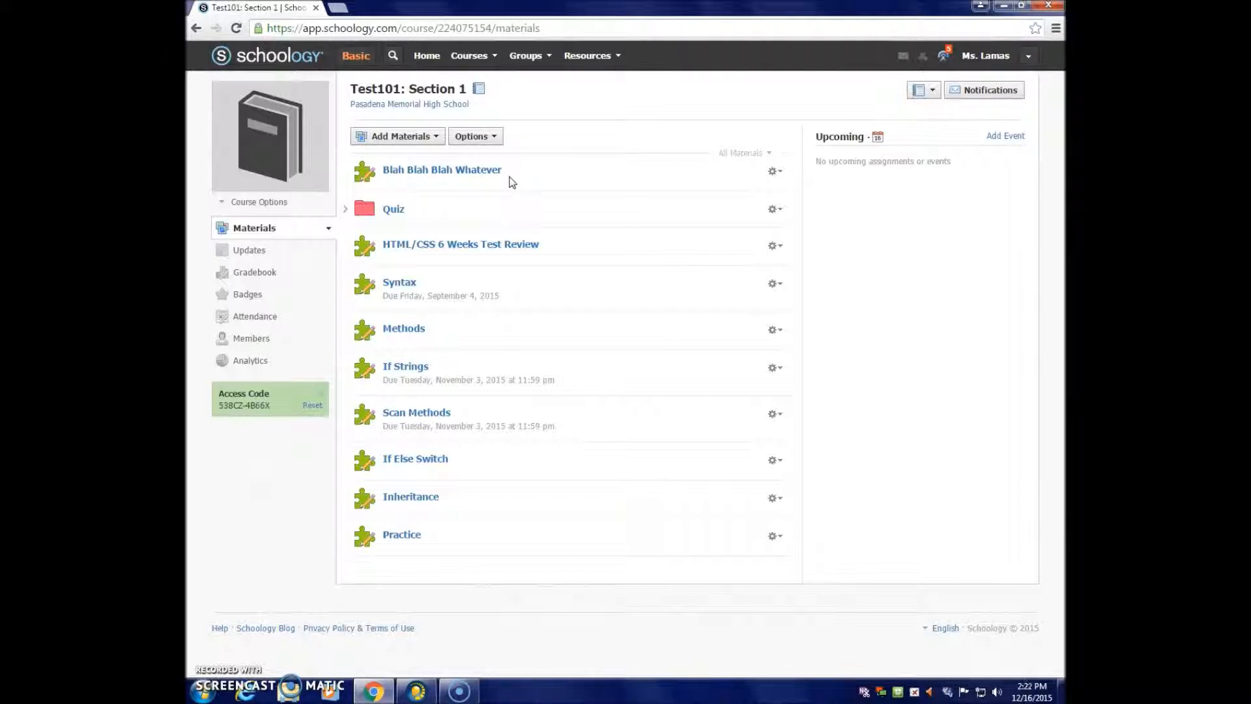
Step: Create a test/quiz named 6WeeksTest in the course materials
left_click(434, 142)
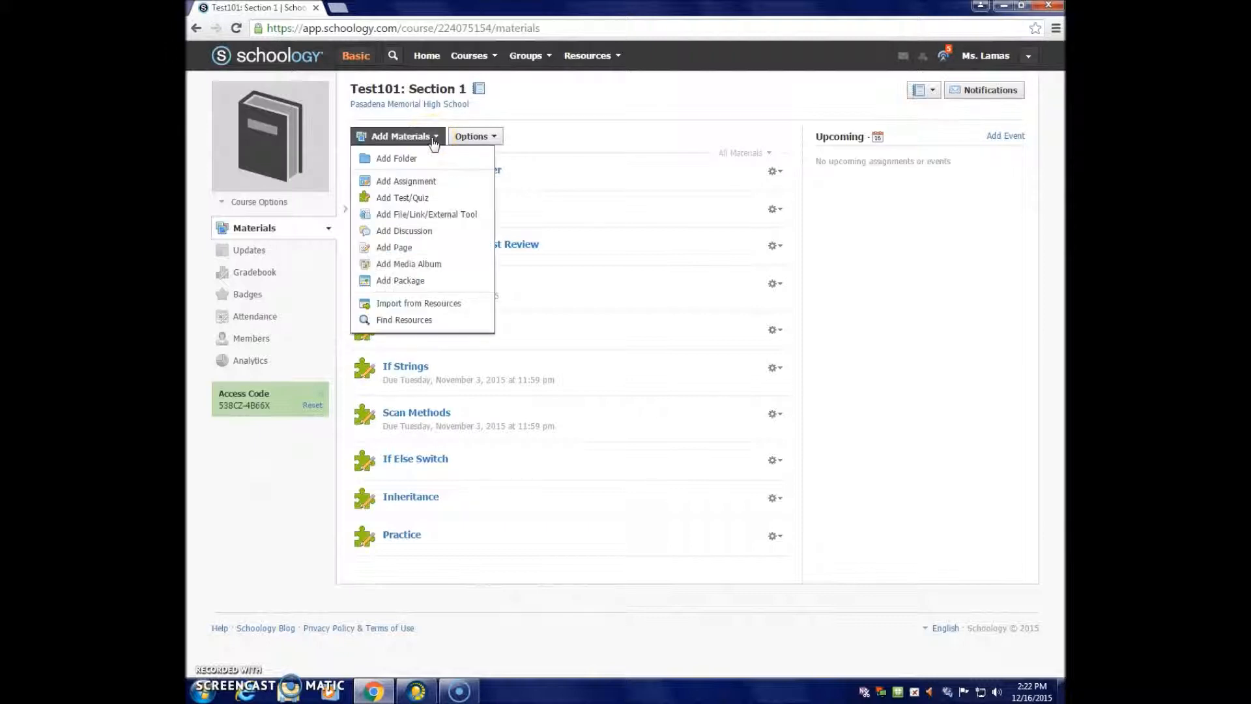
left_click(400, 197)
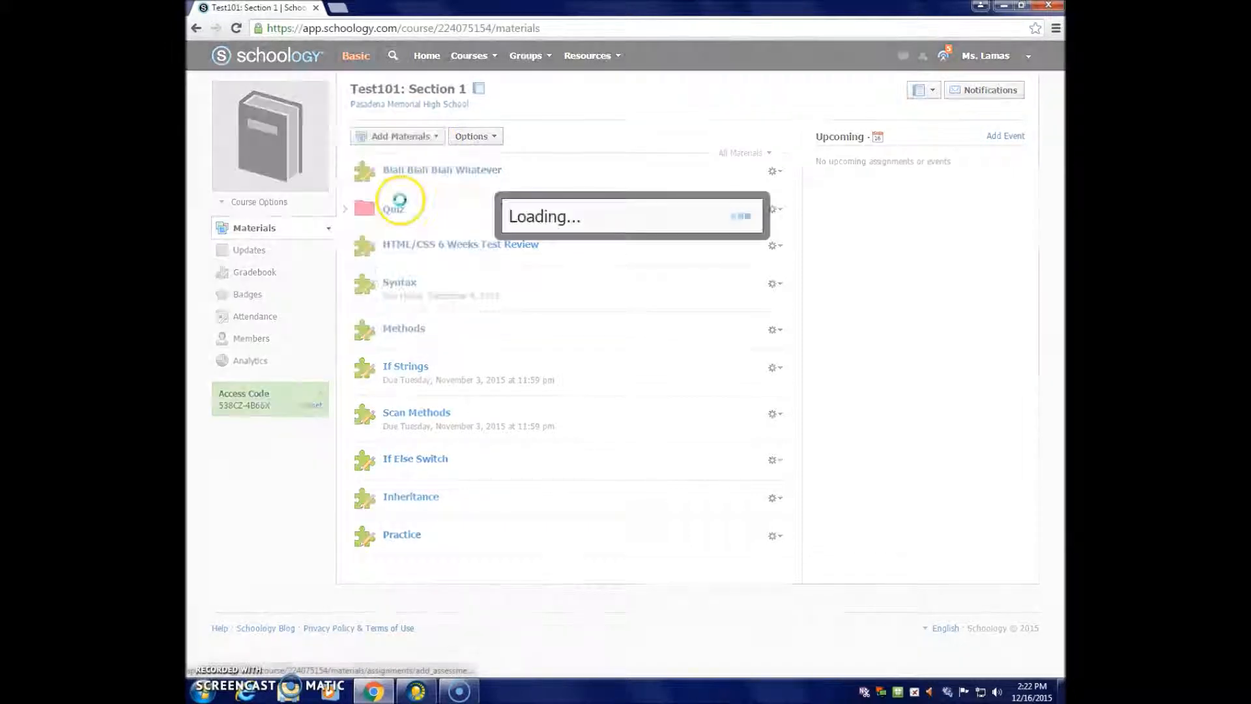
type("6")
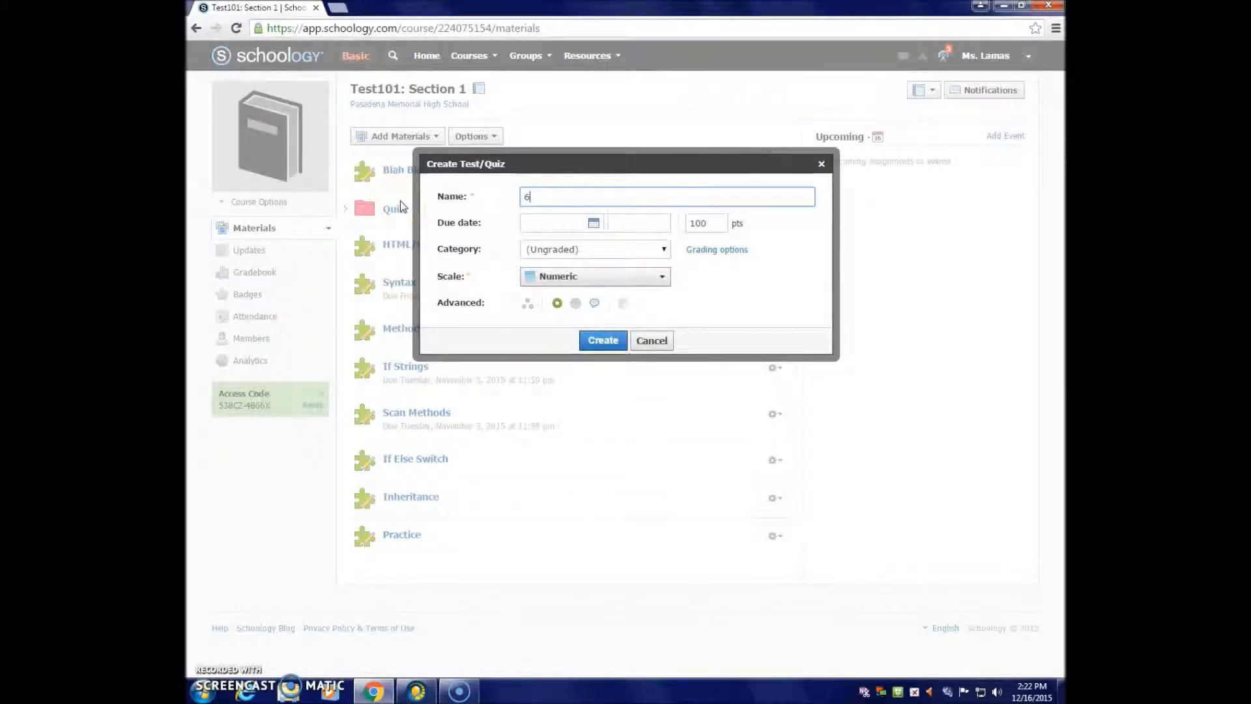
type("WeeksTest")
left_click(608, 347)
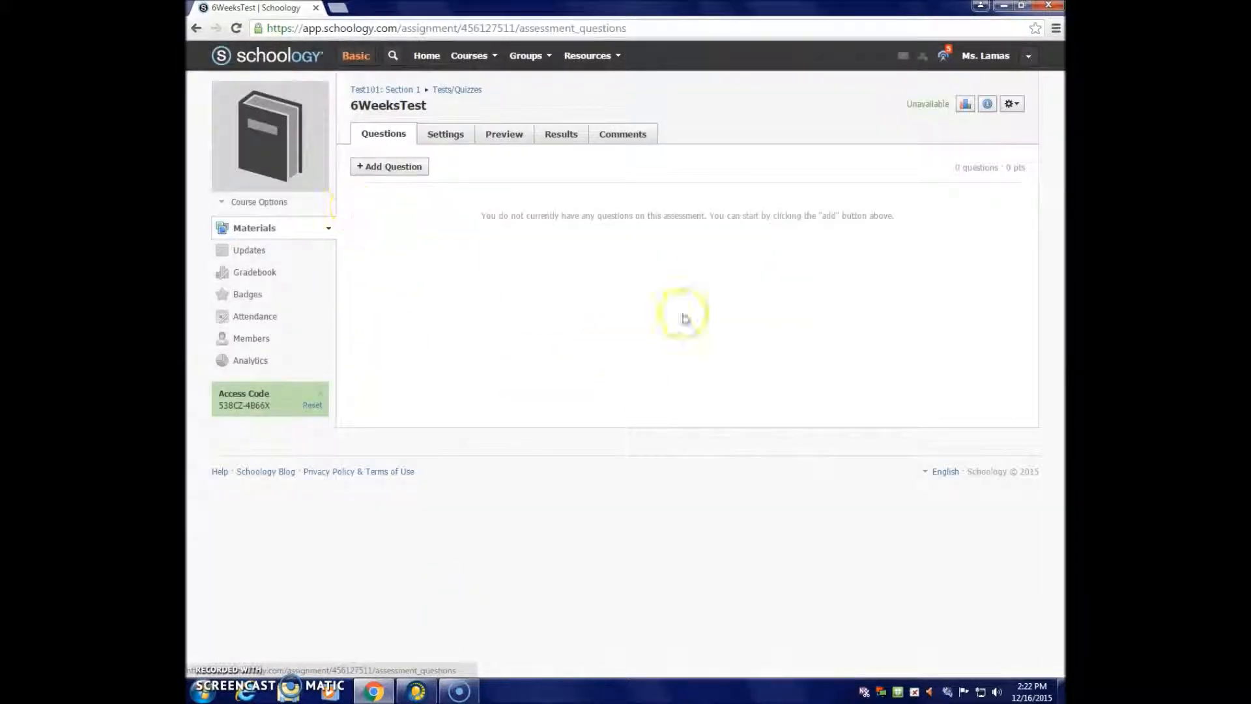
Step: Start a test/quiz question import into 6WeeksTest with Blackboard 7.1 - 9.0 as the source format
left_click(395, 173)
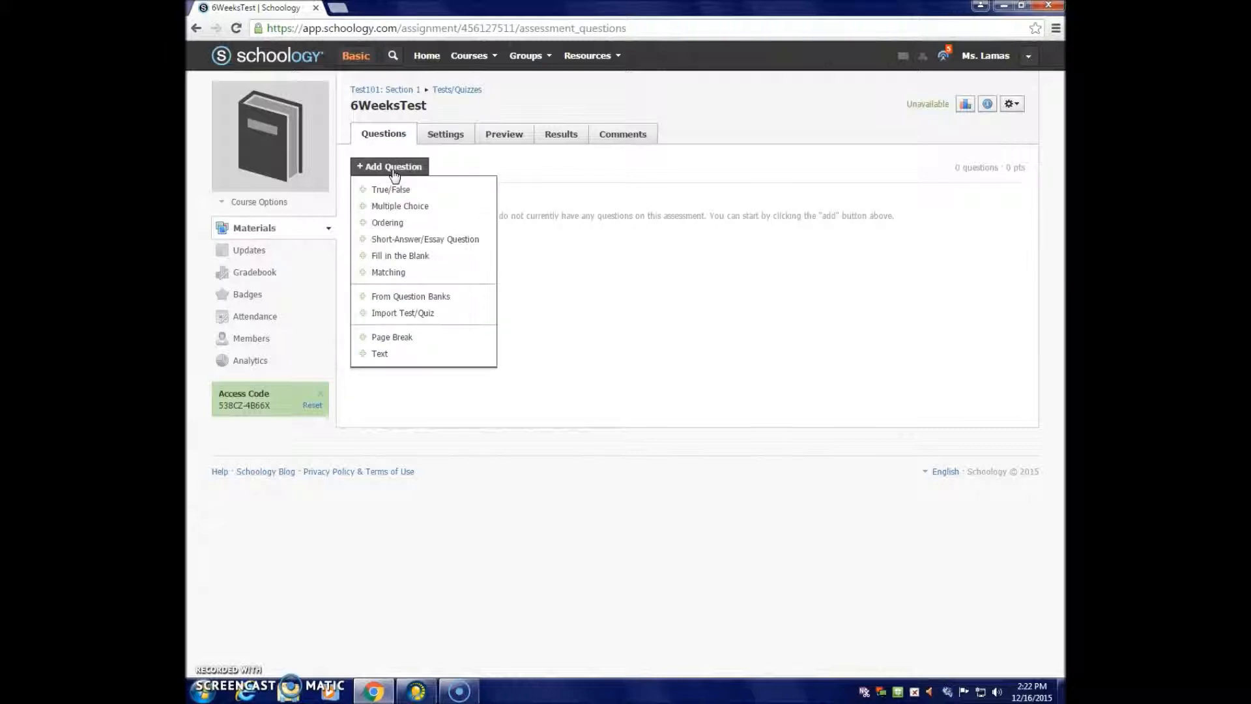
left_click(443, 319)
left_click(455, 221)
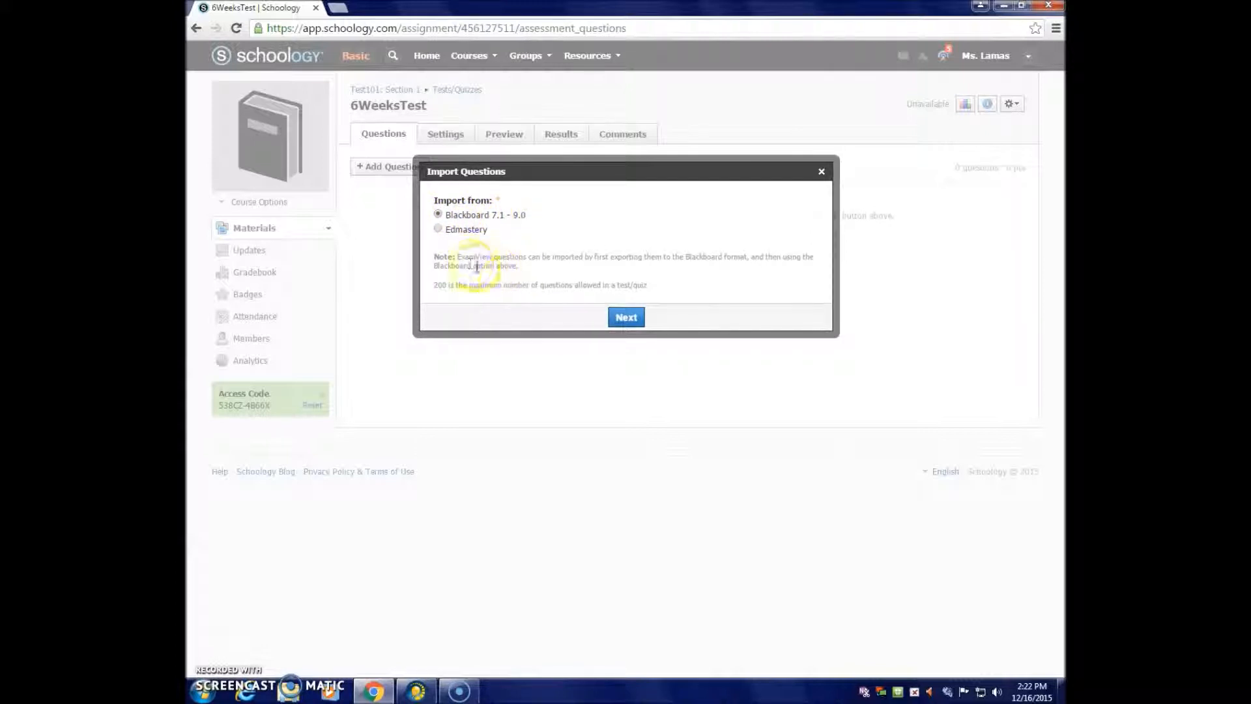
left_click(627, 317)
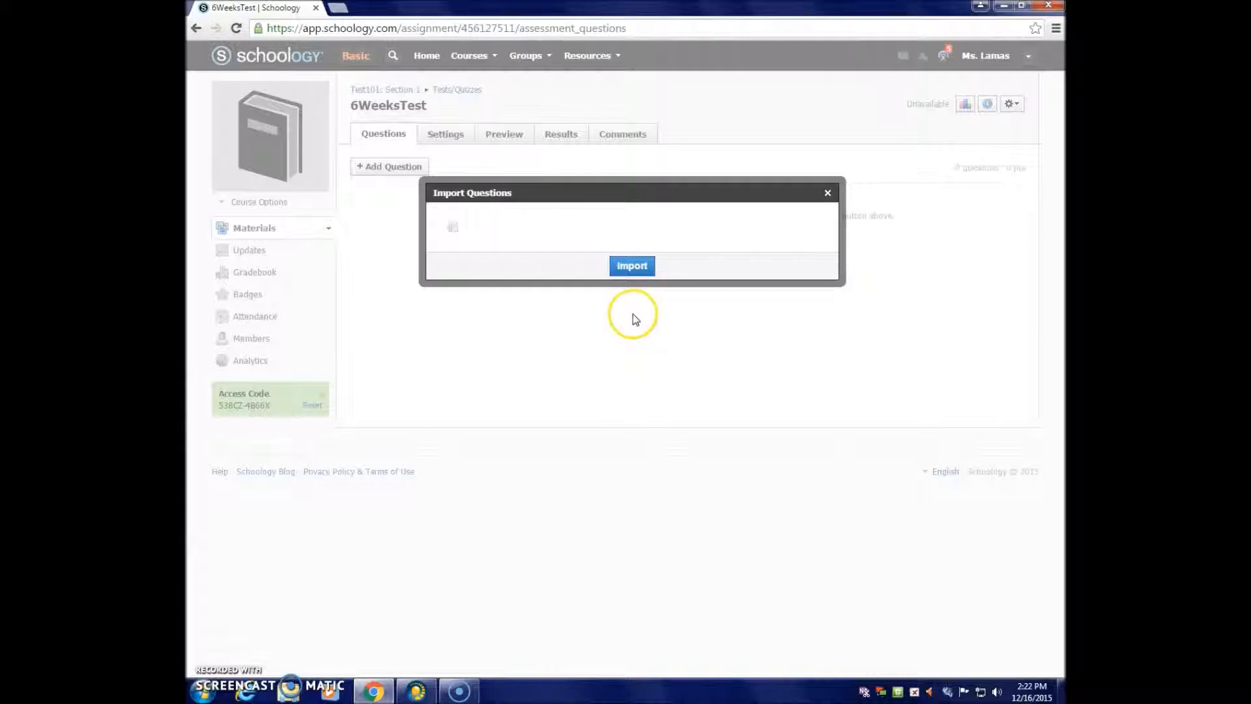
Step: Attach the zipped 6WeeksTest file from the BlackBoardTest folder and import its questions
left_click(452, 227)
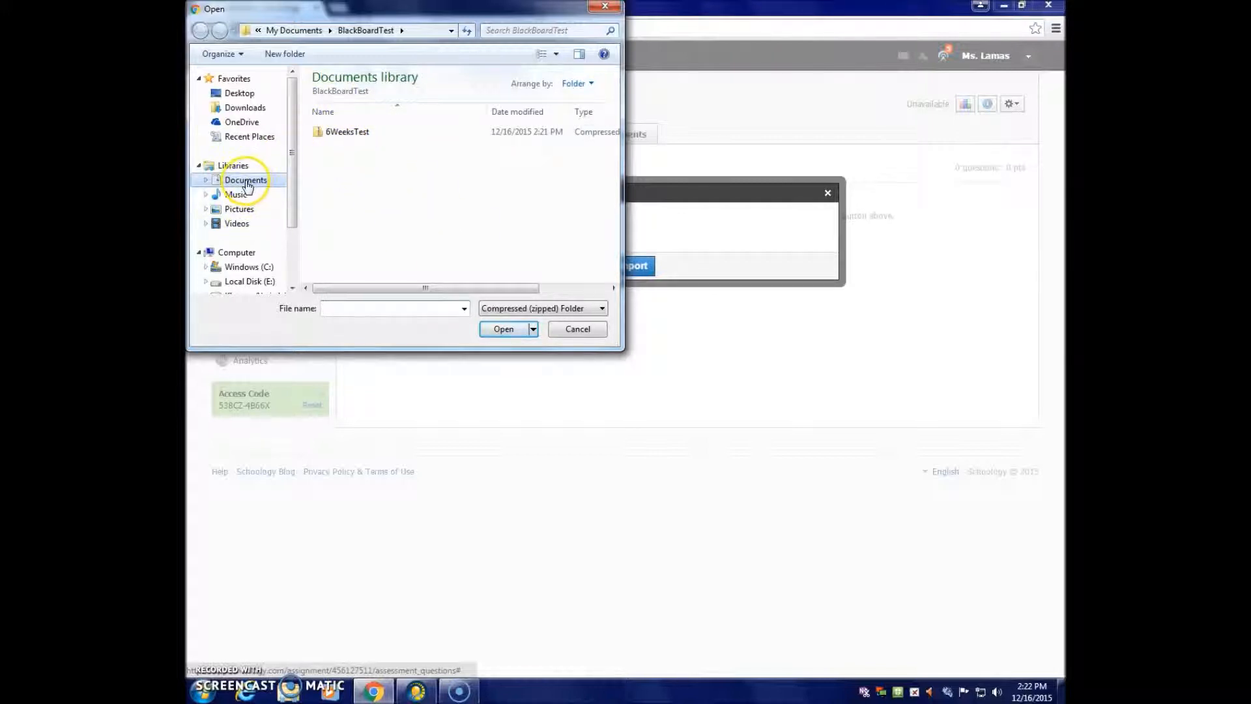
left_click(347, 130)
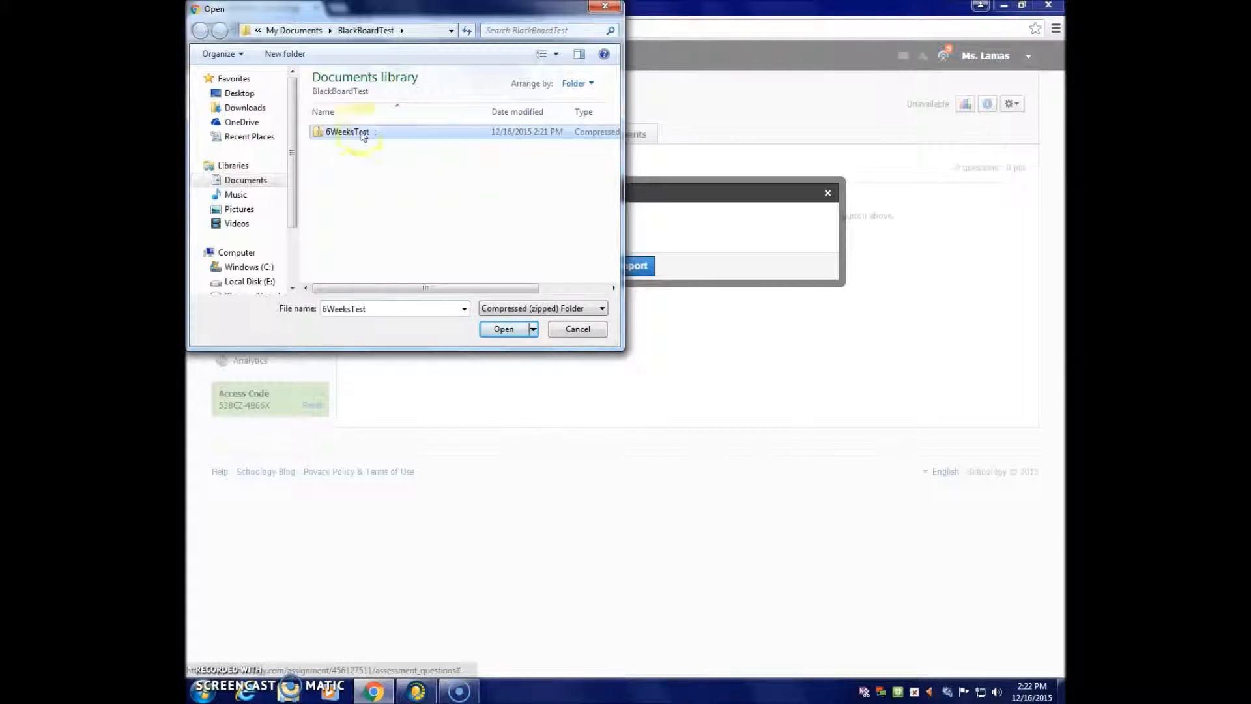
left_click(505, 329)
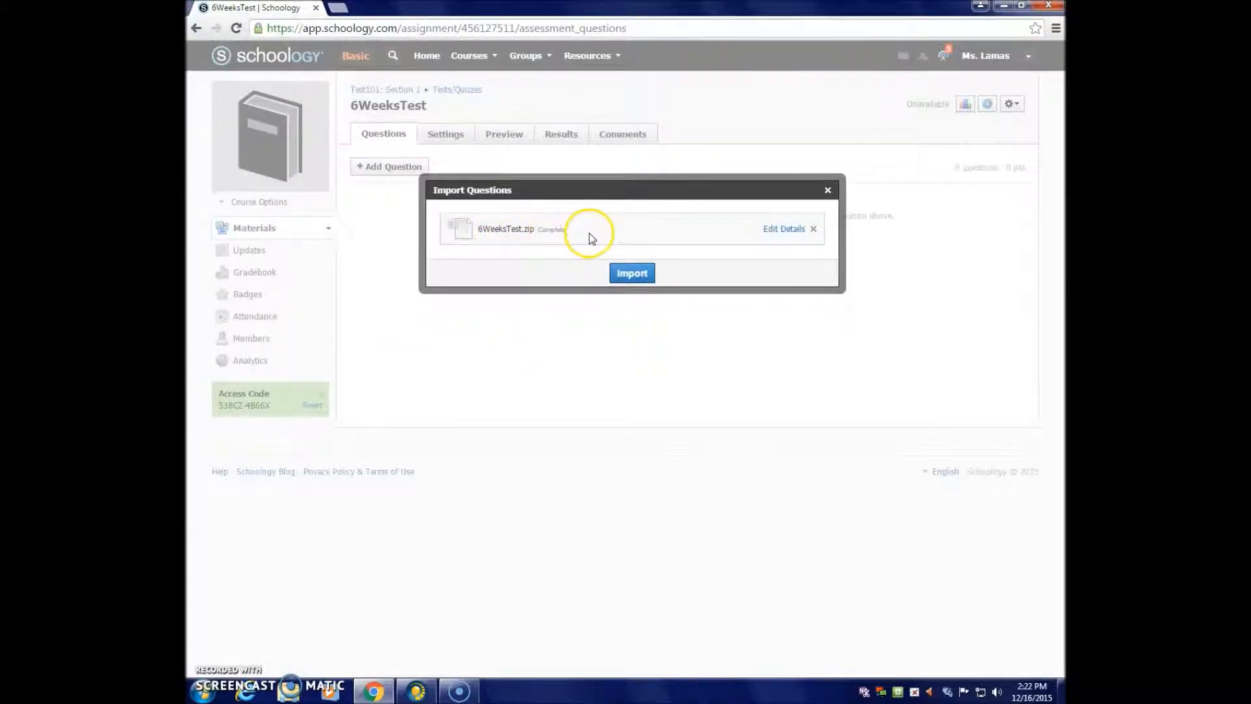
left_click(626, 273)
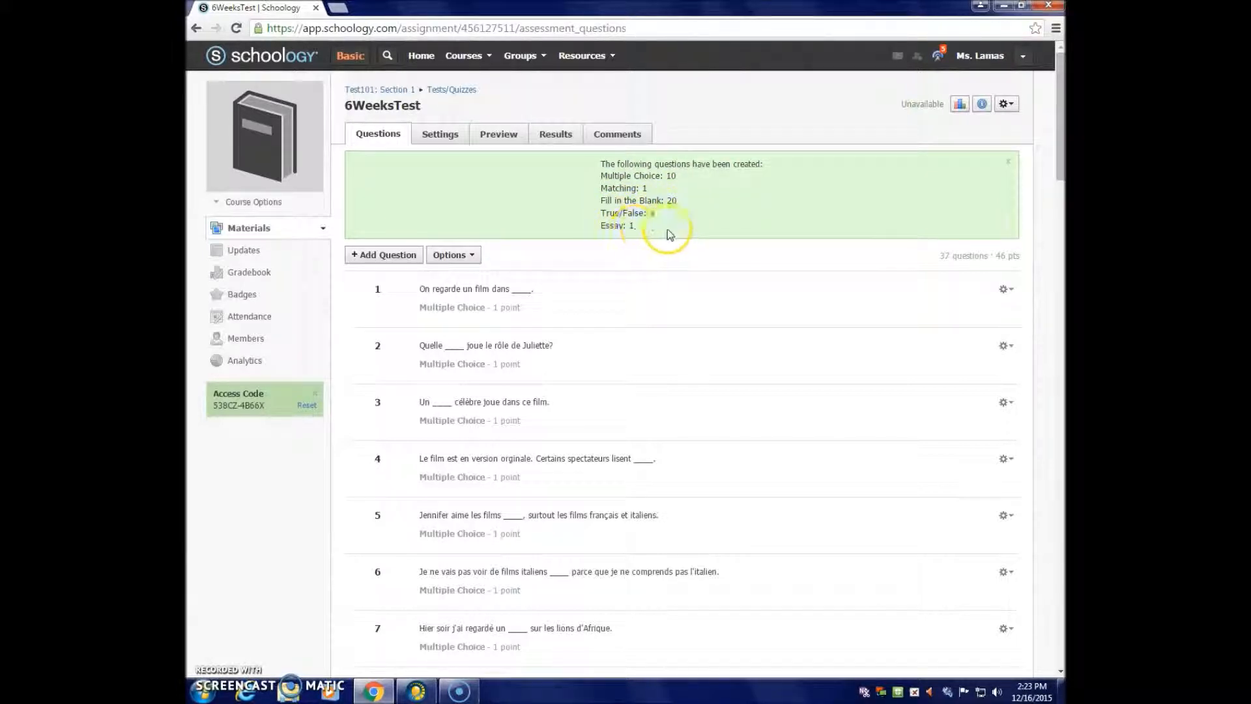
Step: Review the choices and correct answer of question 1 in its editor, and leave without saving
left_click(1005, 290)
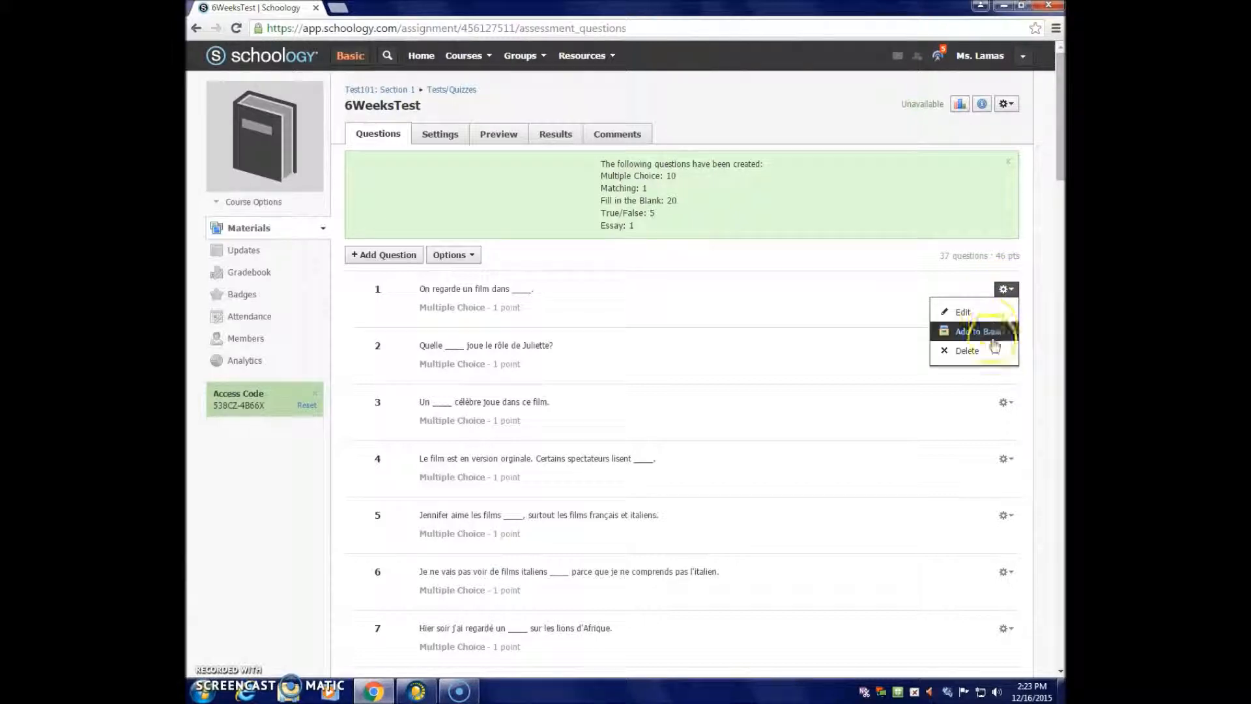
left_click(964, 313)
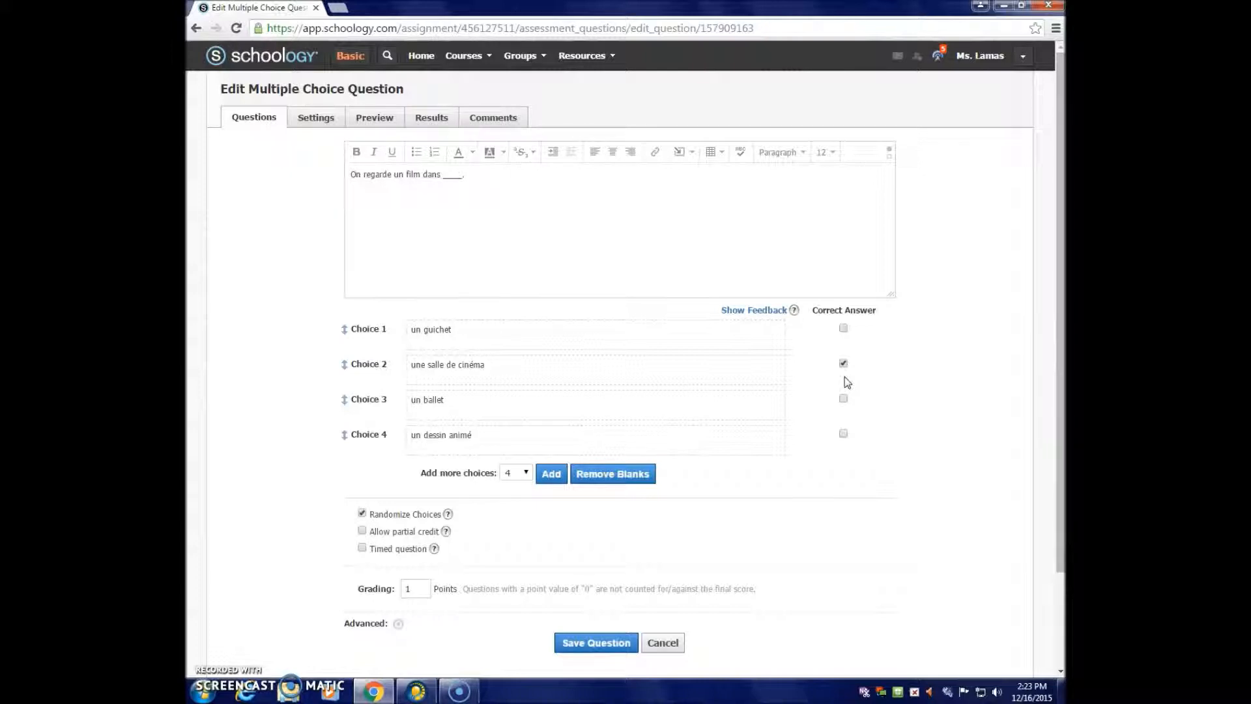
left_click(663, 643)
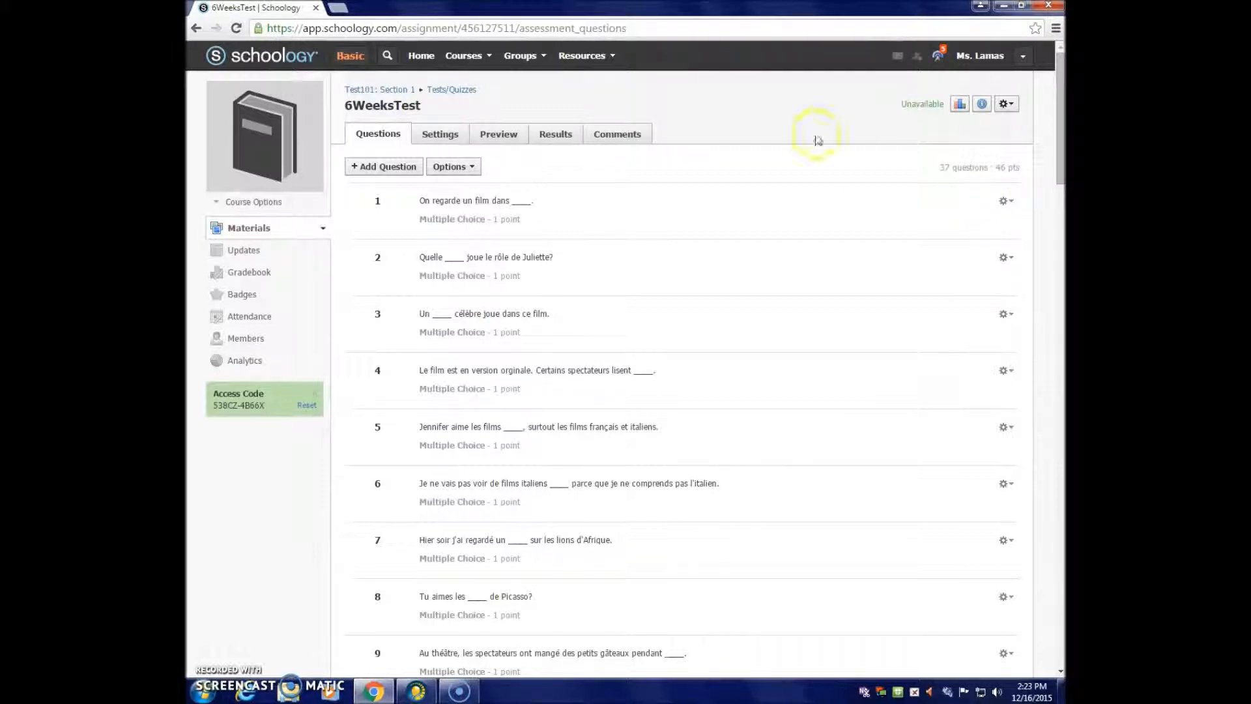
Step: Create a question bank named Chapter1 in the Business Principles folder of the personal resources
left_click(589, 59)
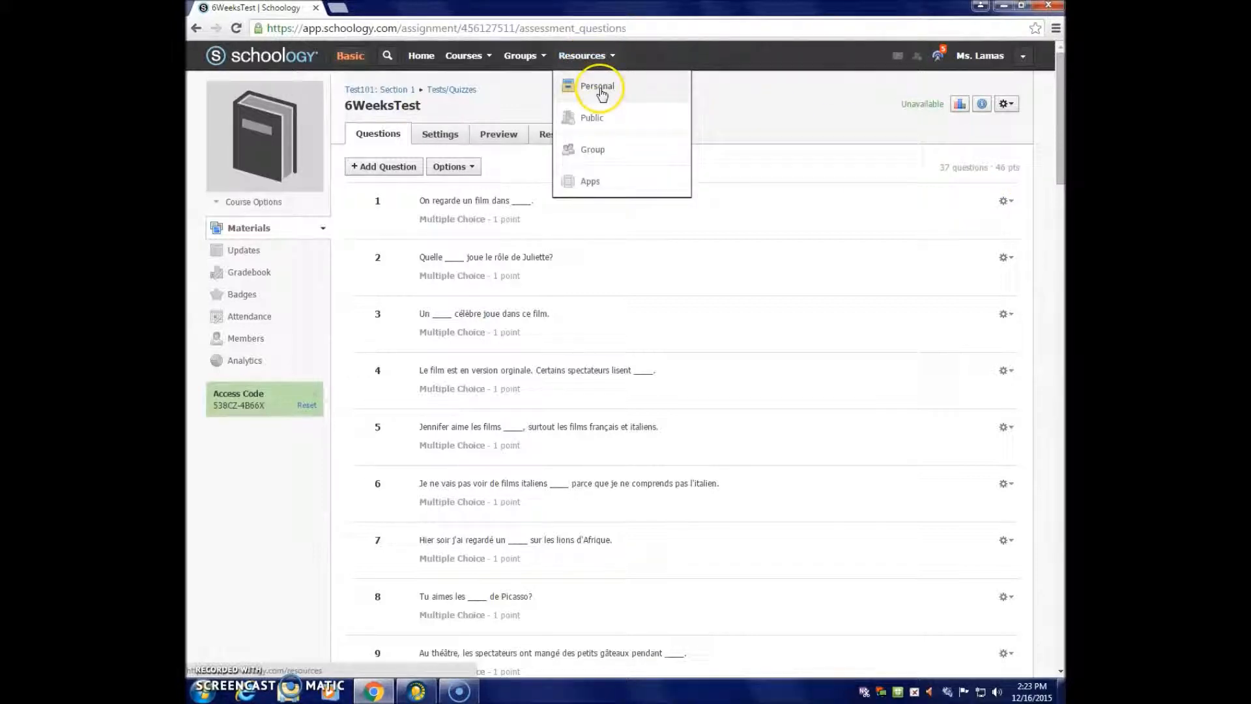
left_click(602, 95)
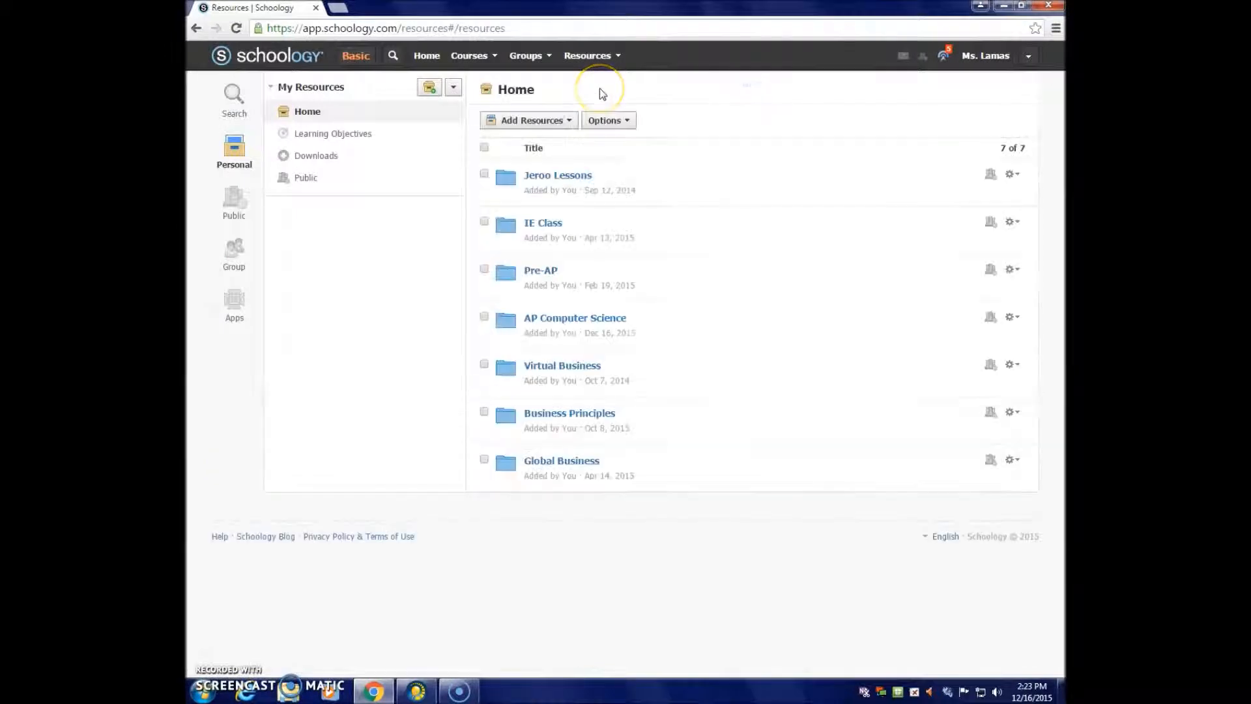
left_click(580, 464)
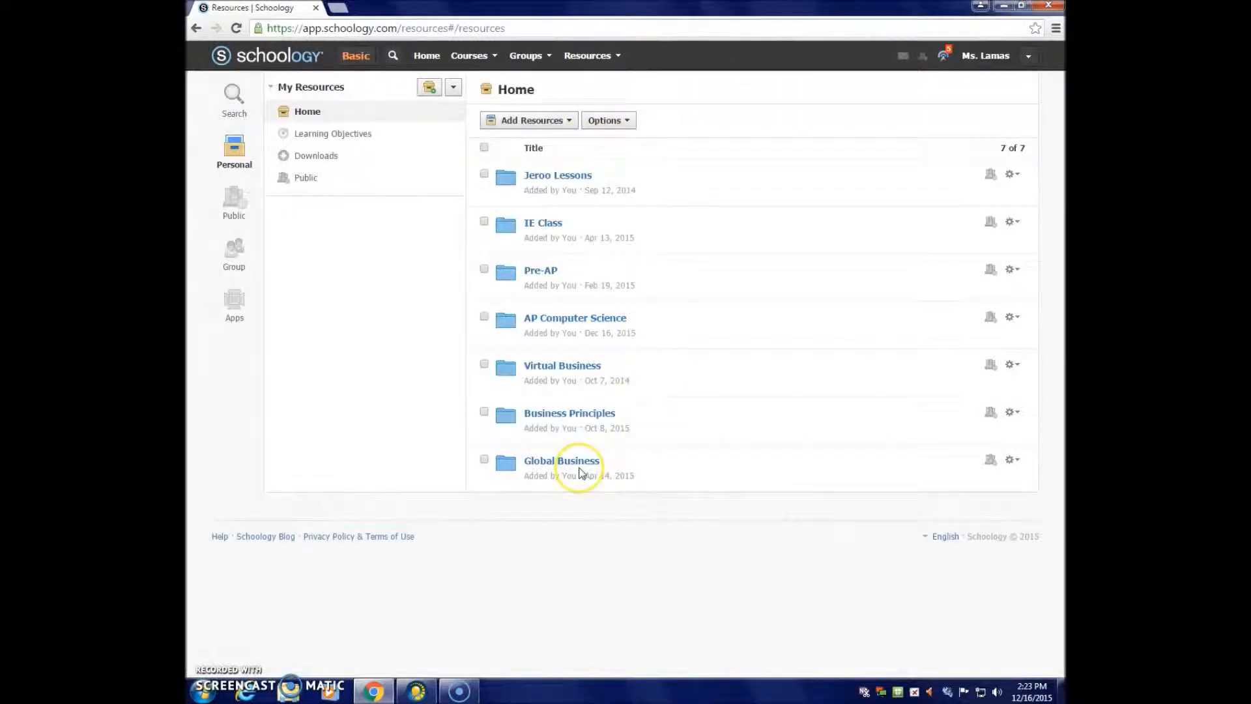
left_click(588, 413)
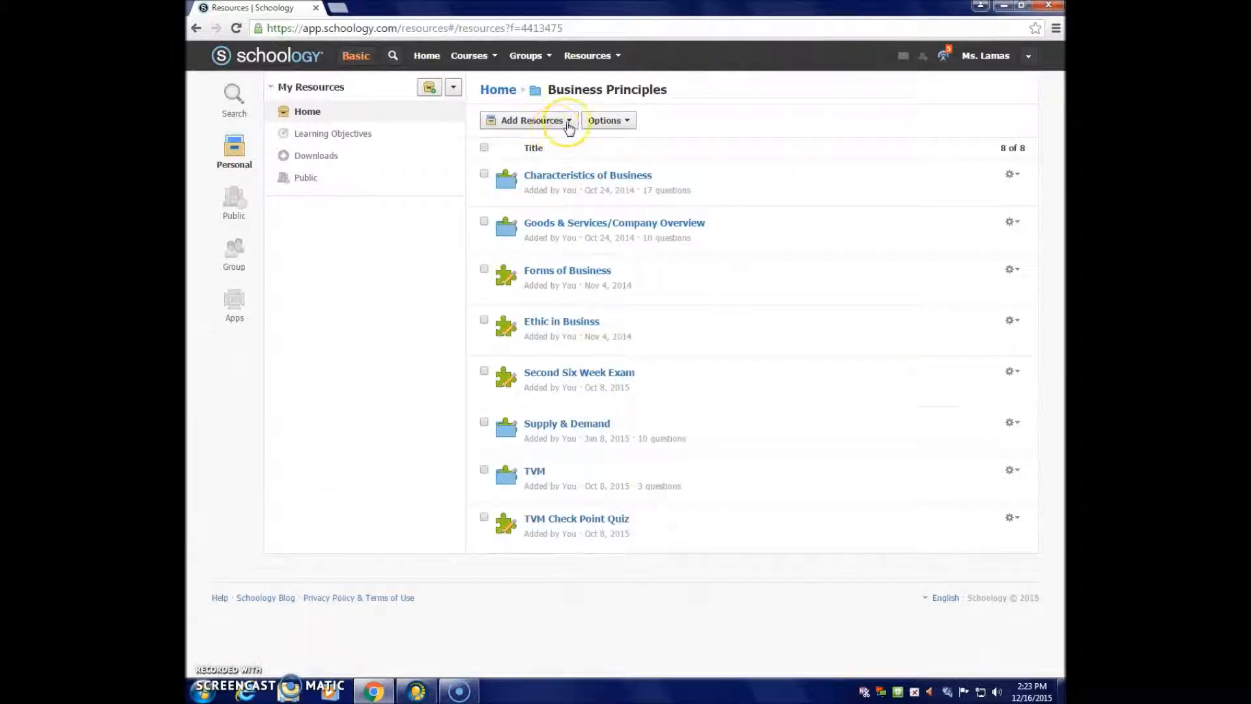
left_click(569, 124)
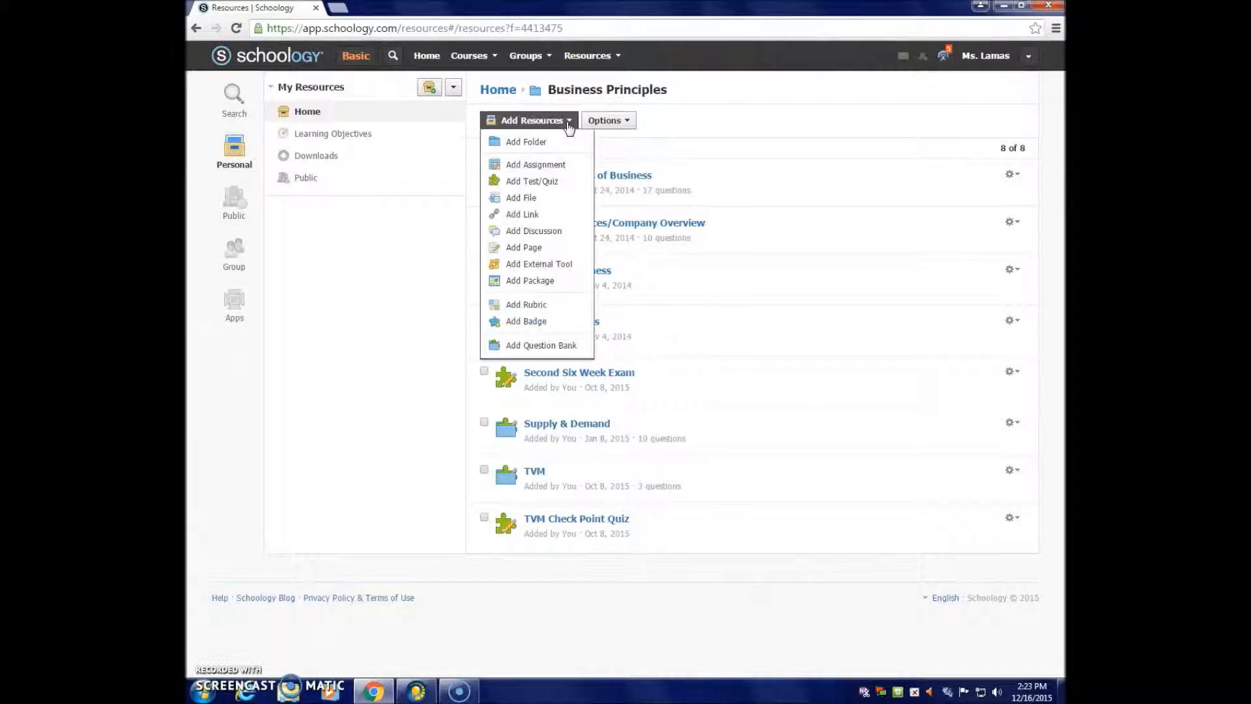
left_click(537, 346)
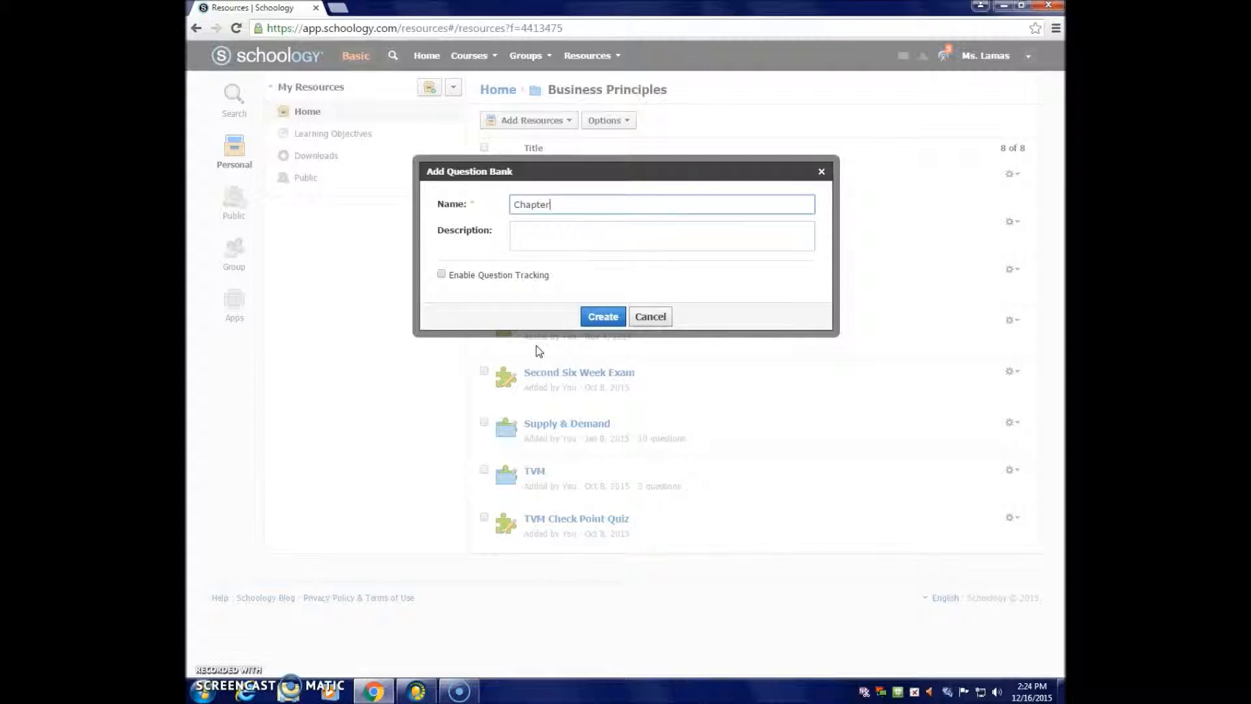
left_click(603, 316)
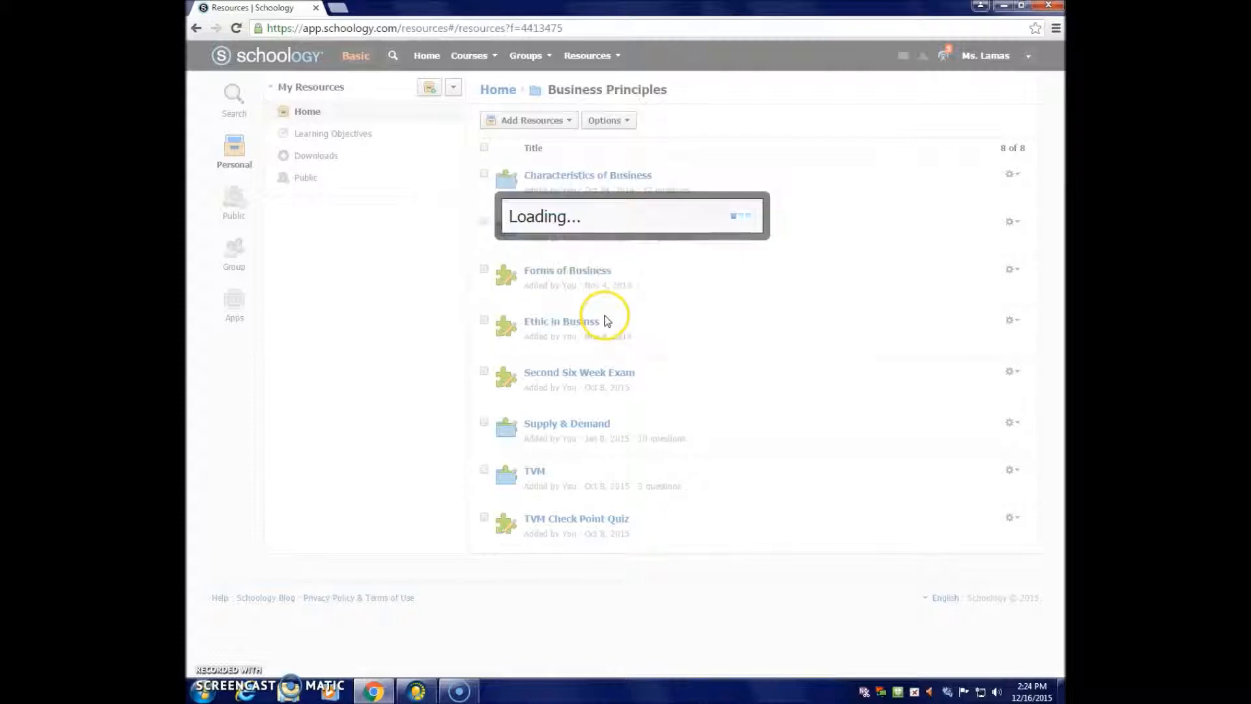
Step: Go to the Test101: Section 1 course and open the 6WeeksTest test
left_click(475, 58)
left_click_drag(708, 139, 709, 202)
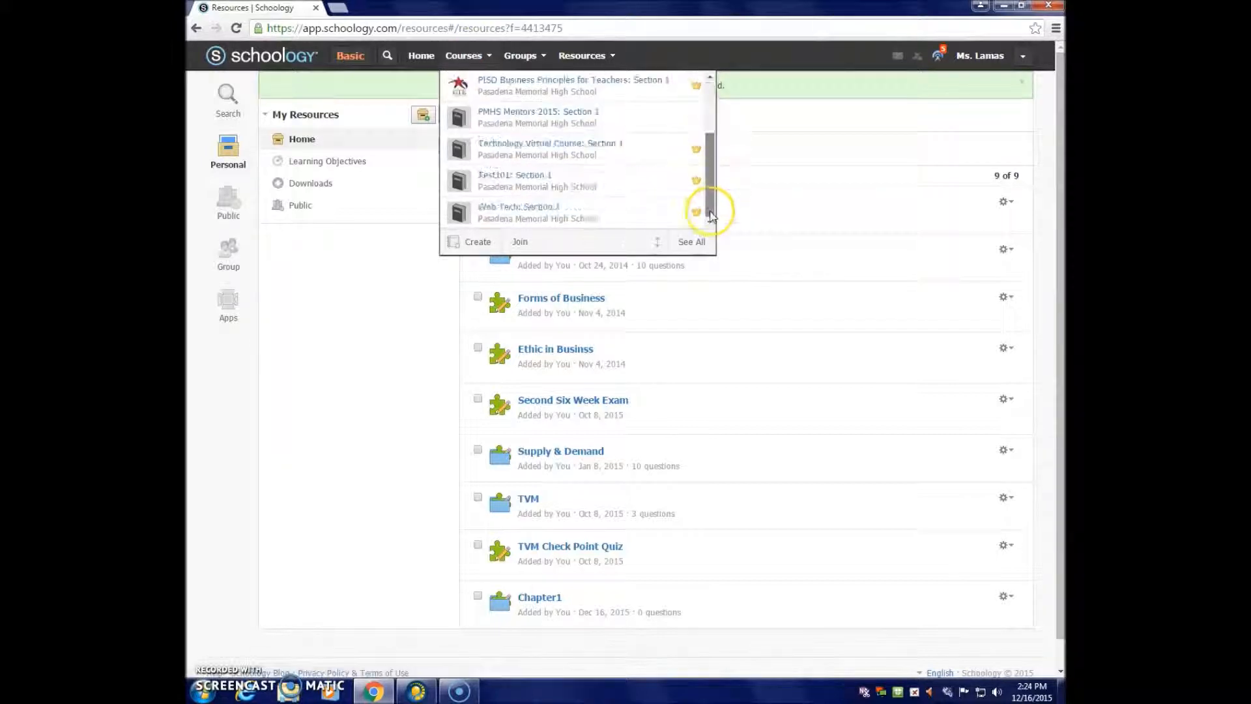
left_click(518, 180)
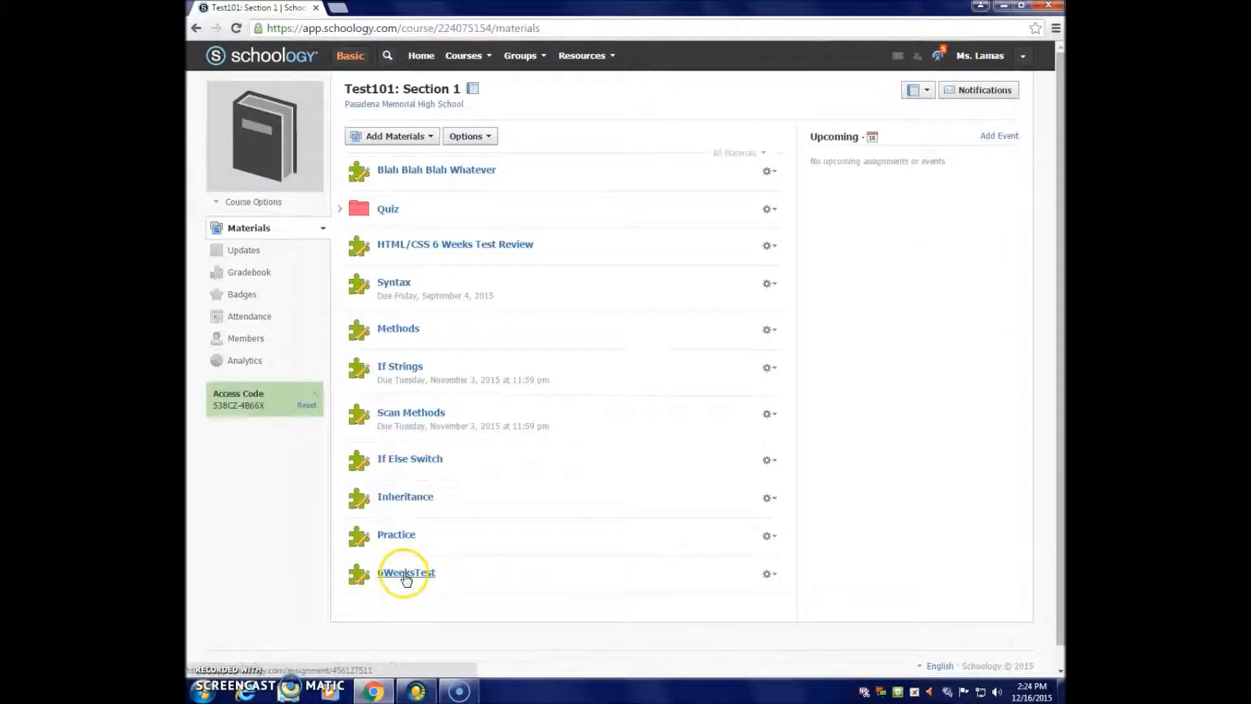
left_click(395, 575)
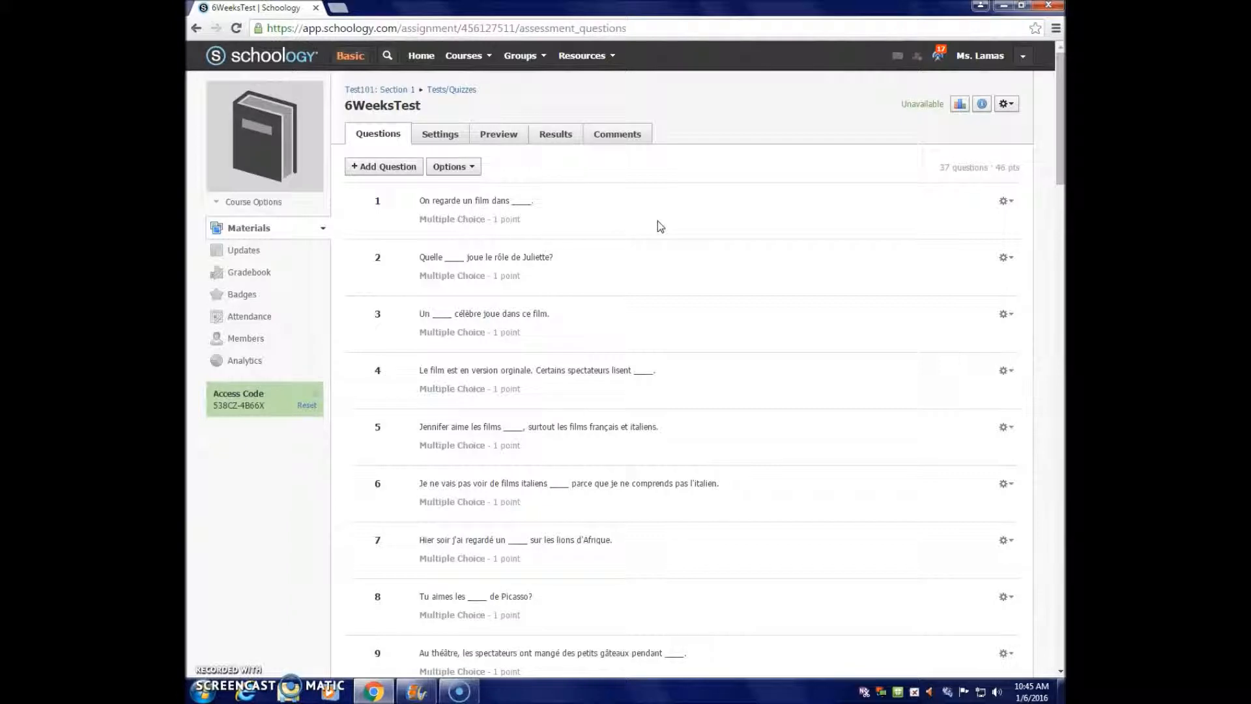
Step: Add all questions of 6WeeksTest to the Chapter1 question bank in the Business Principles folder
left_click(474, 168)
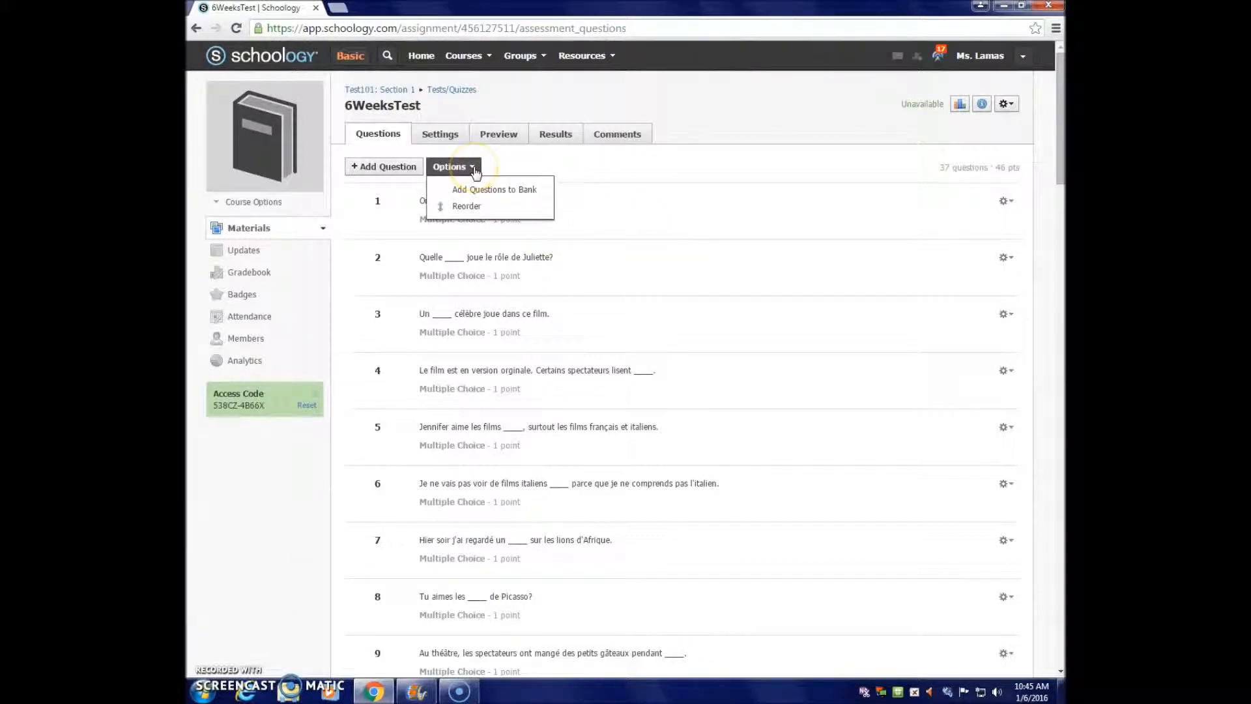
left_click(489, 190)
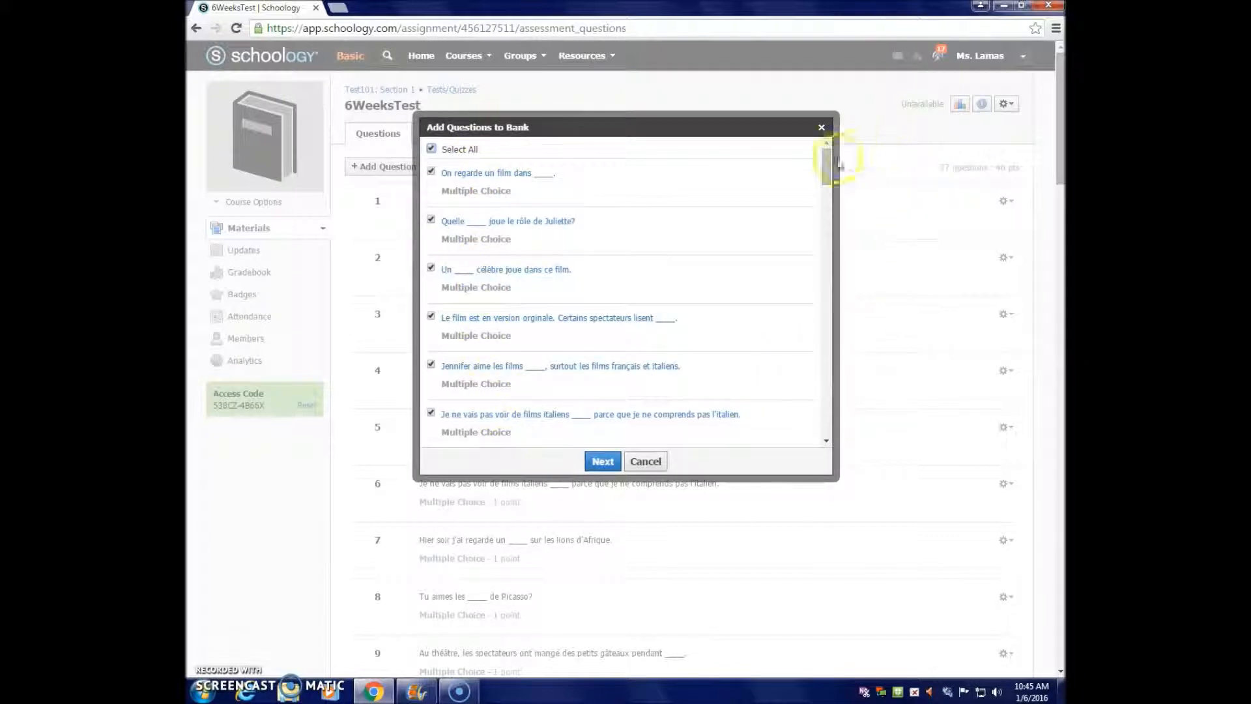
left_click_drag(826, 168, 826, 259)
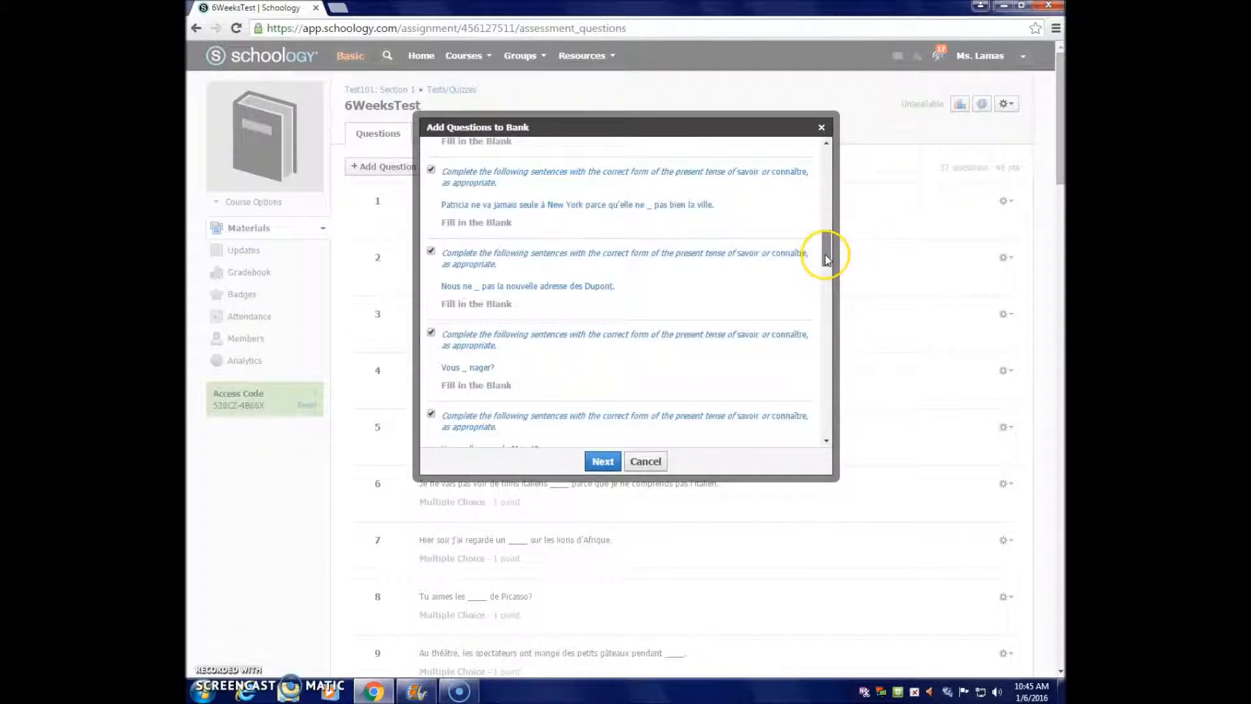
left_click(603, 461)
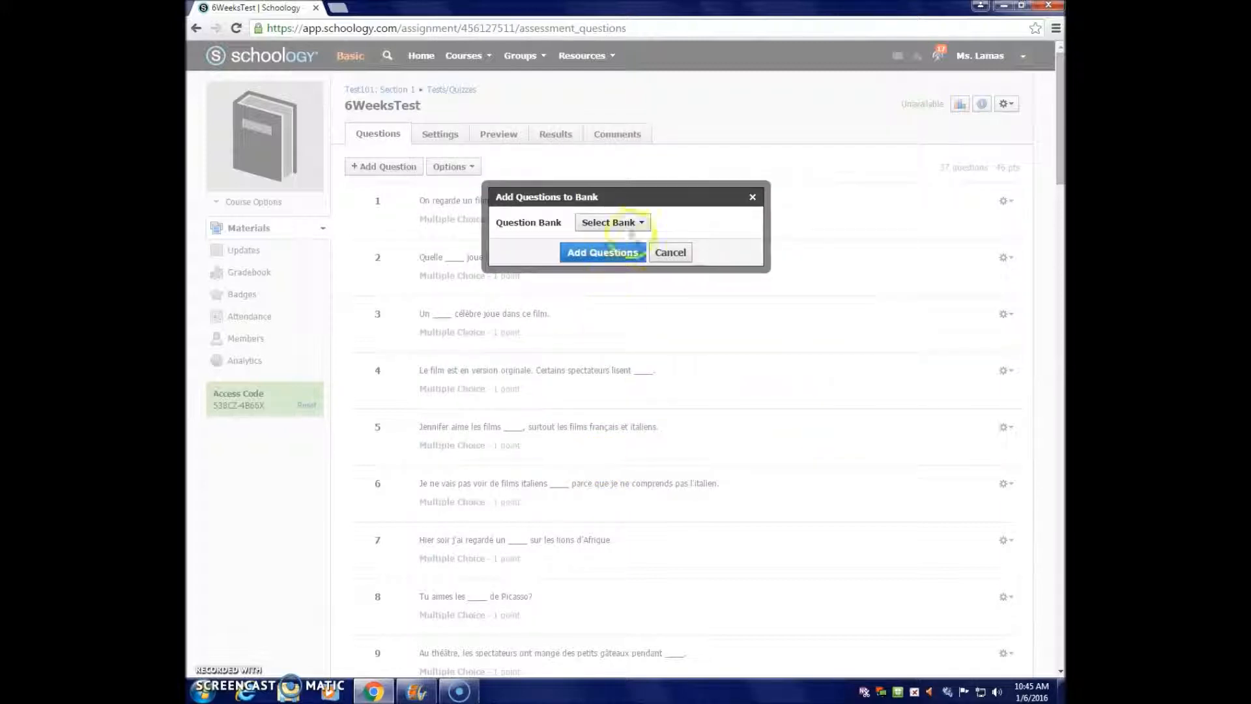
left_click(647, 222)
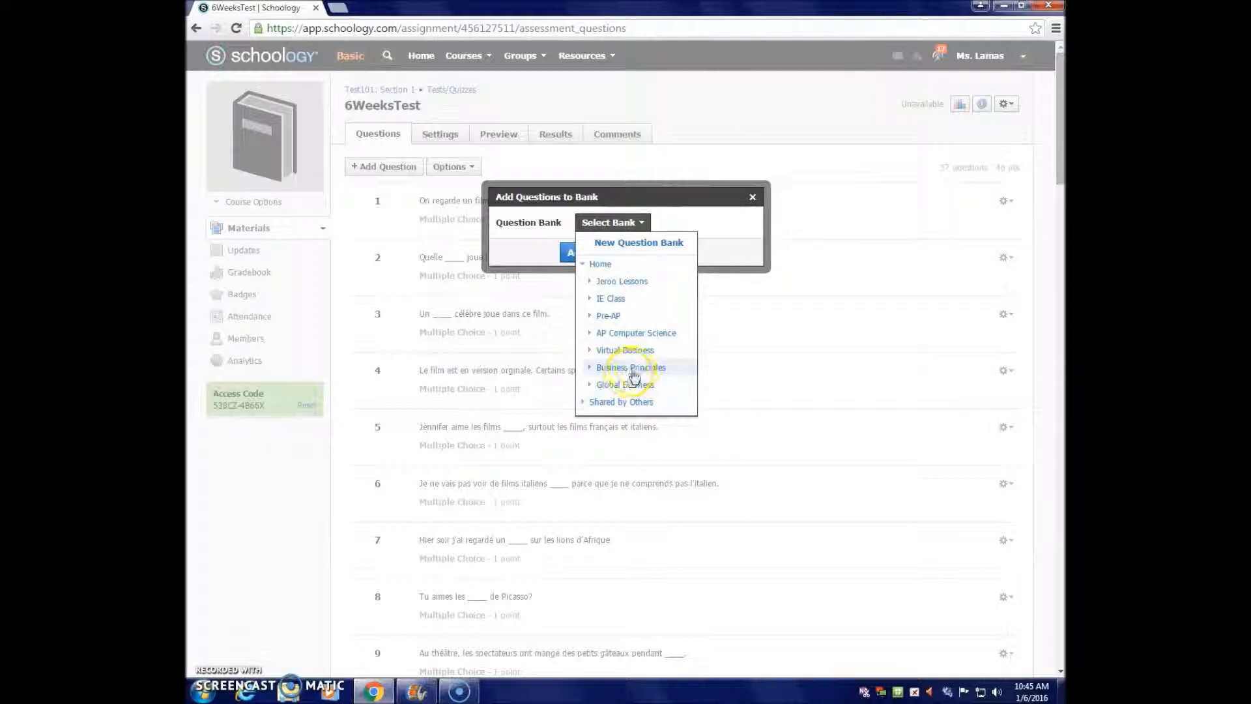
left_click(639, 367)
left_click(619, 452)
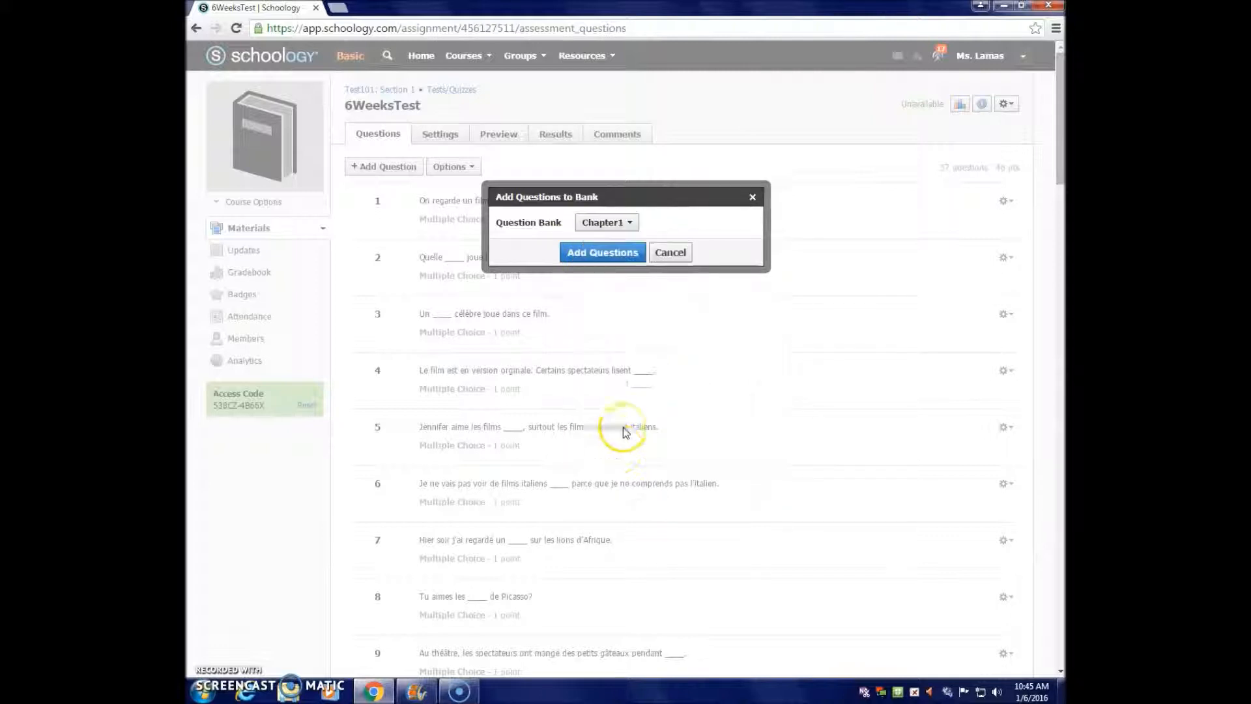
left_click(596, 257)
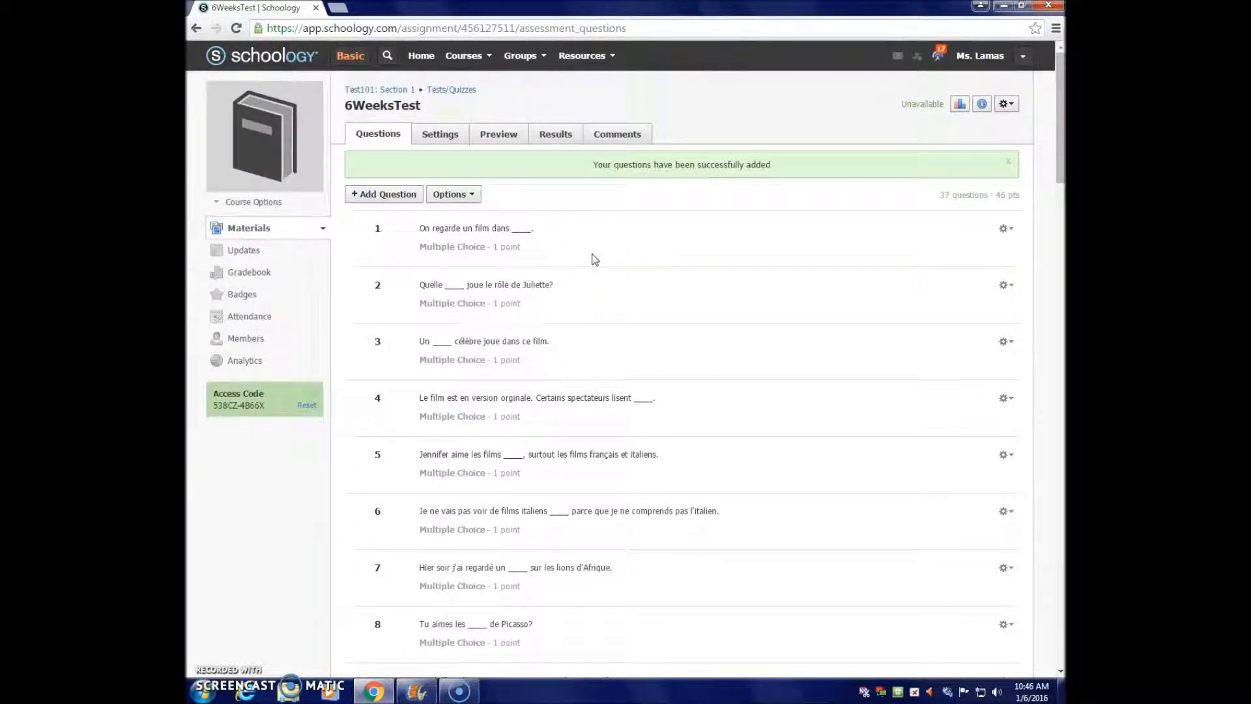
Step: Open the Chapter1 question bank in the Business Principles folder of the personal resources to check its questions
left_click(594, 56)
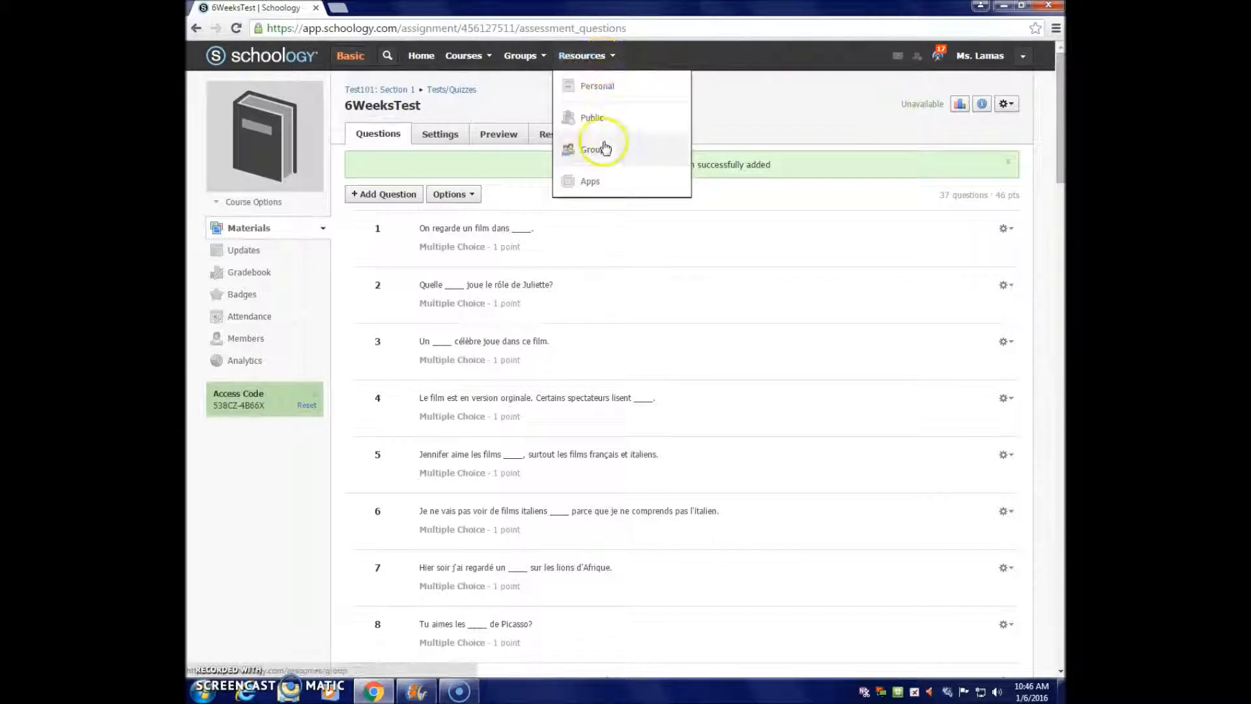
left_click(601, 92)
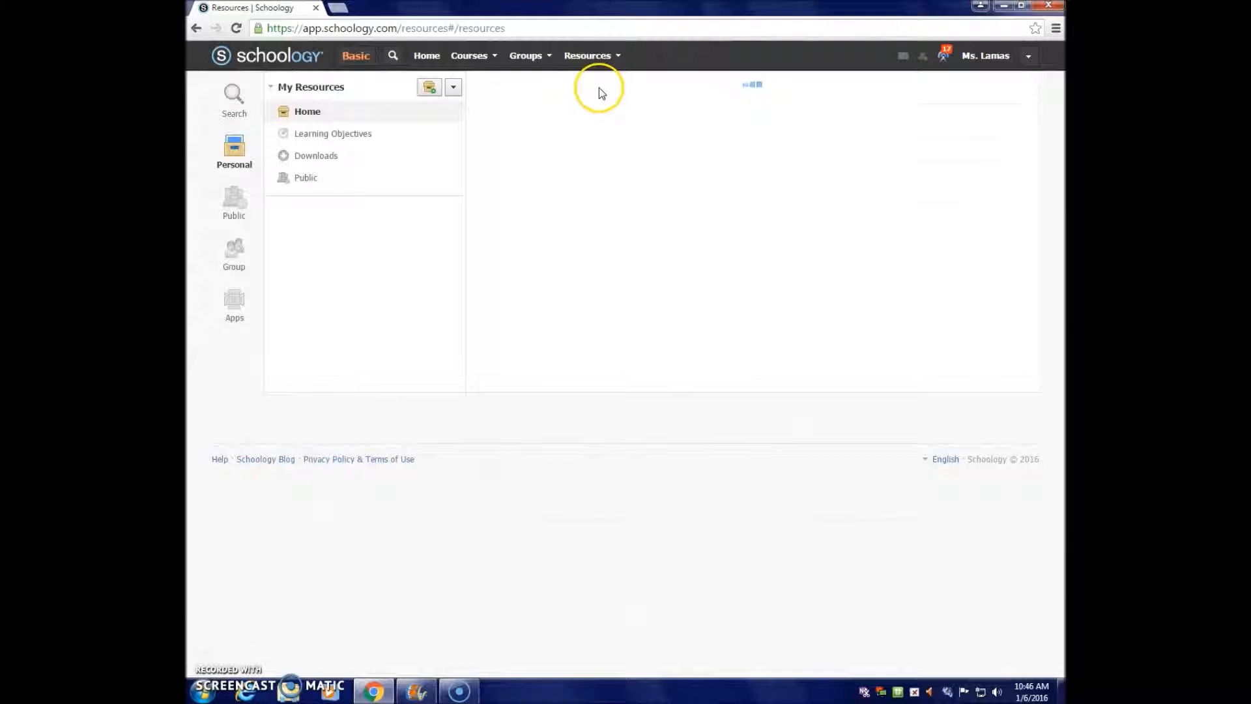
left_click(573, 414)
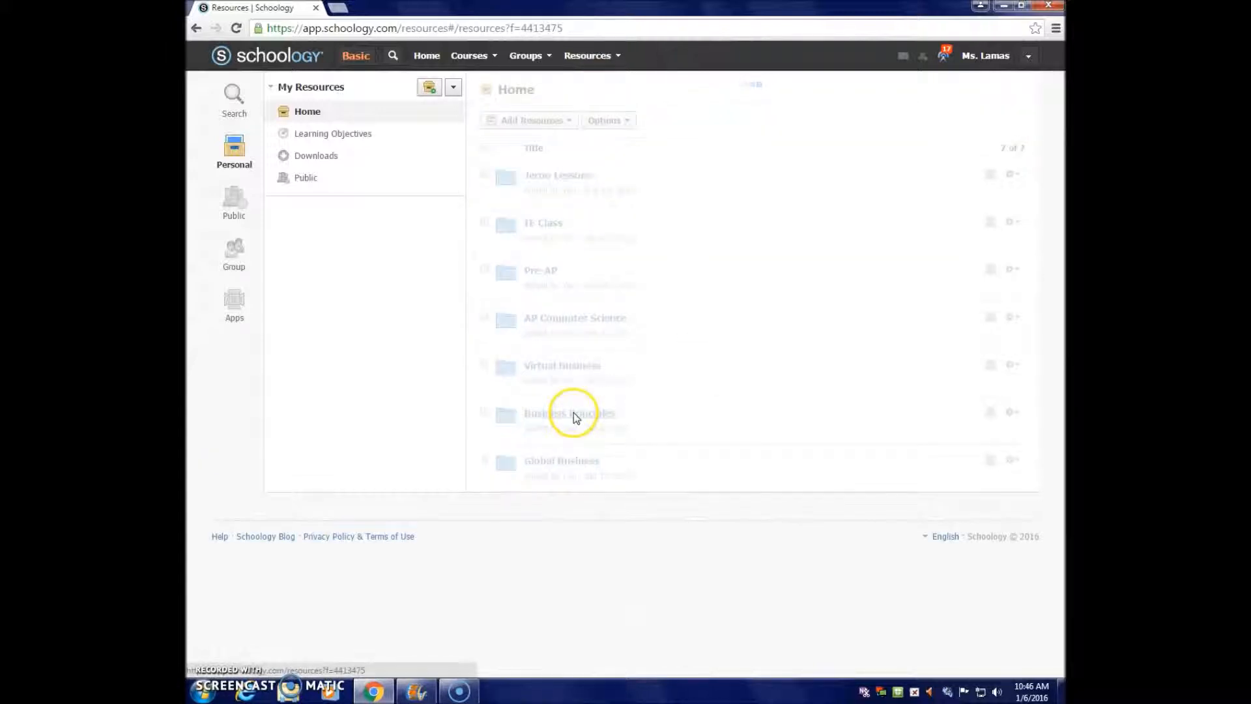
left_click(529, 574)
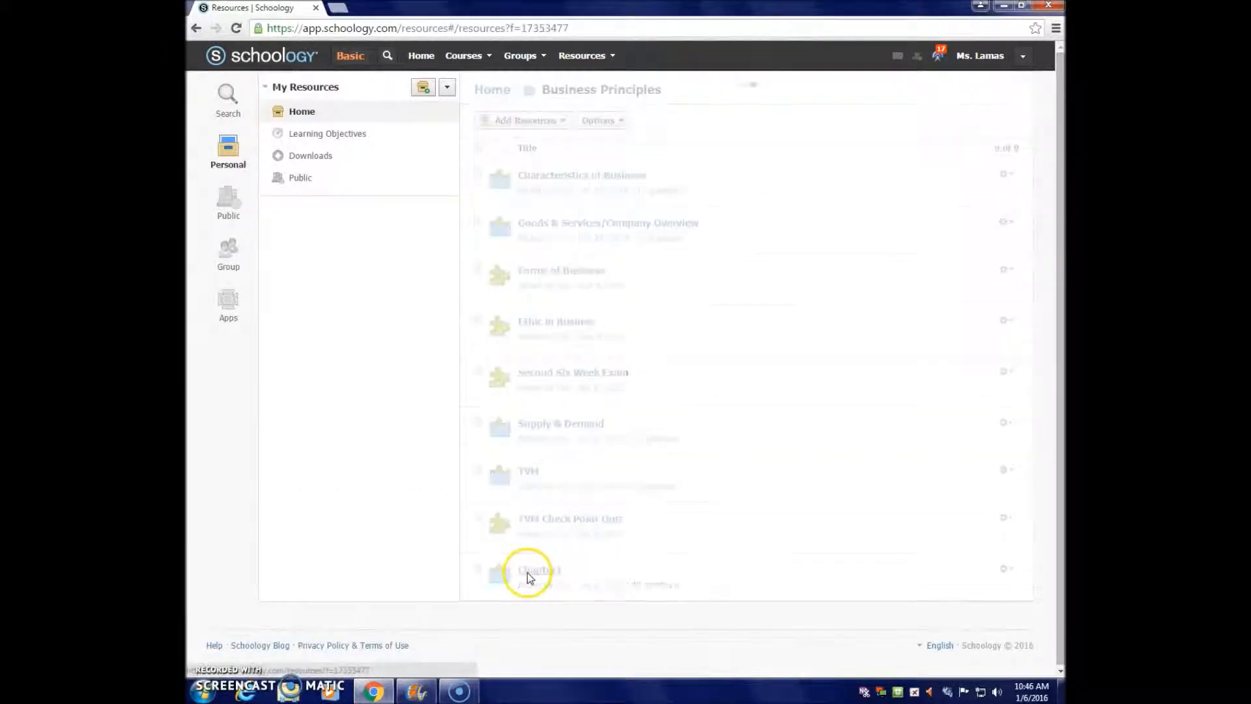